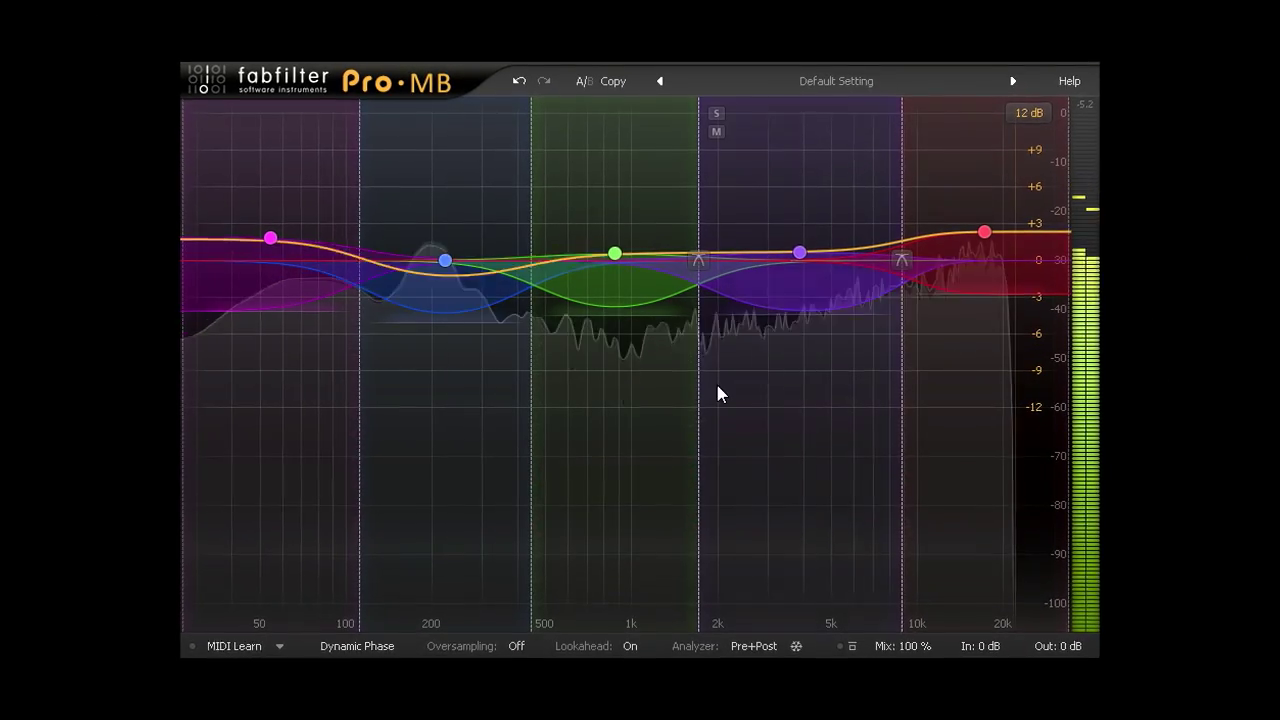
Split band 4 and place crossovers near 1.4 kHz and 3.1 kHz, and bands near 1.7 kHz and 608 Hz.
left_click_drag(698, 330, 672, 329)
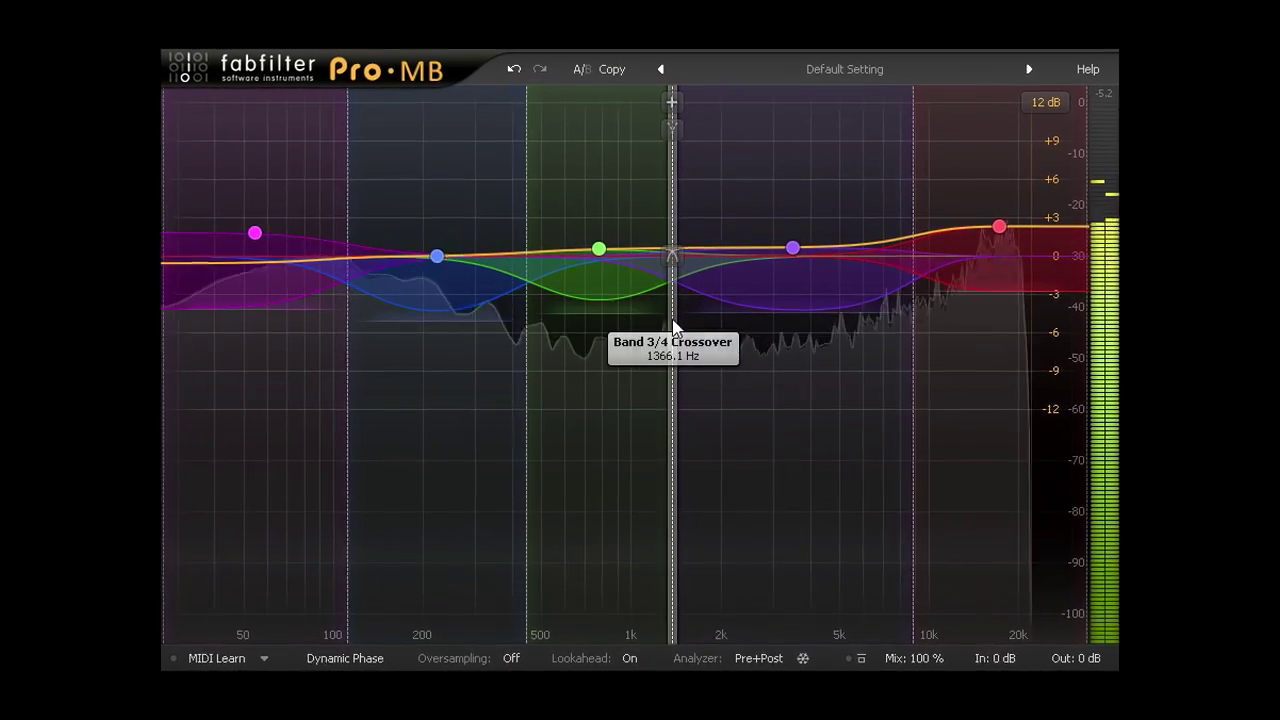
left_click(804, 92)
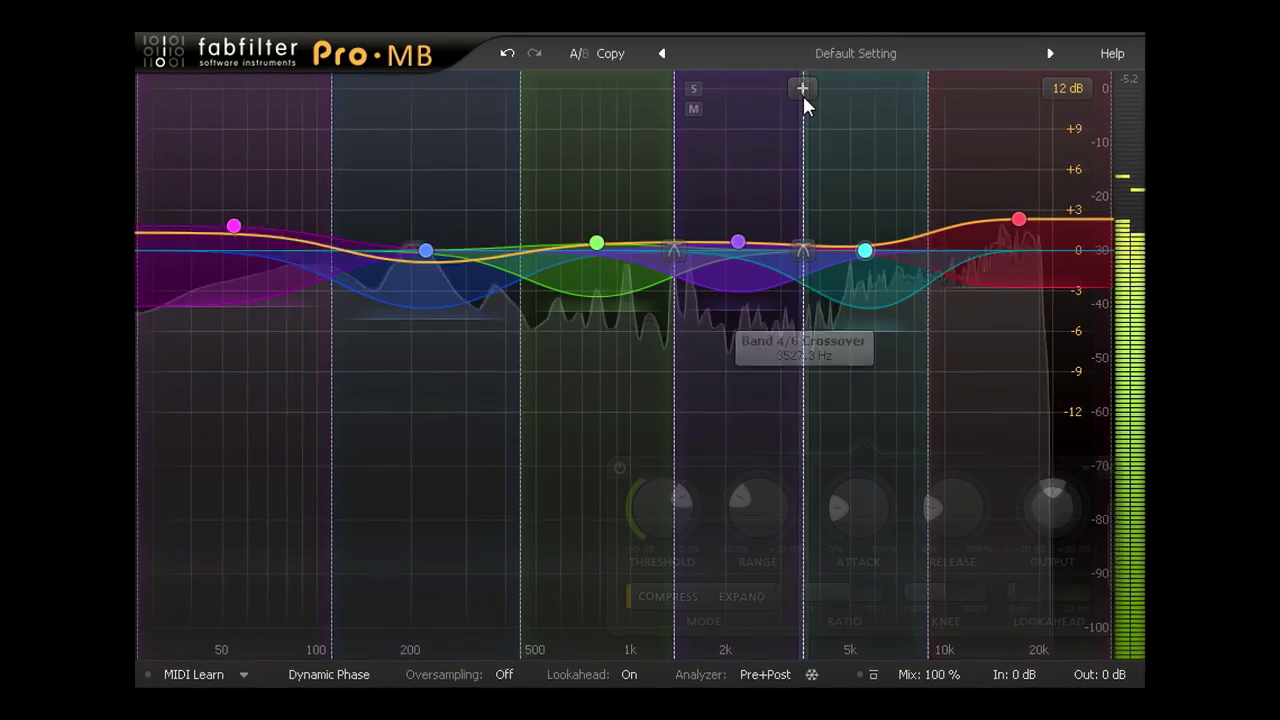
mouse_move(799, 126)
left_mouse_down()
mouse_move(760, 142)
mouse_move(779, 140)
left_mouse_up()
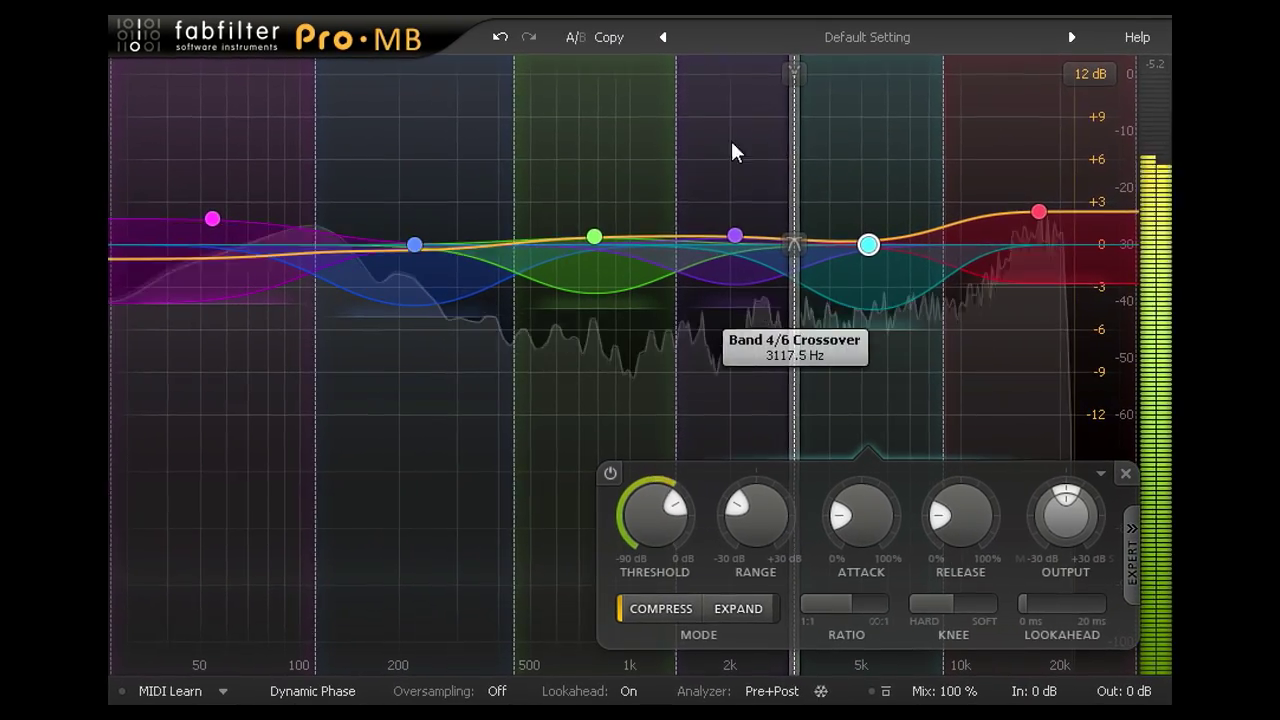
left_click_drag(733, 237, 707, 235)
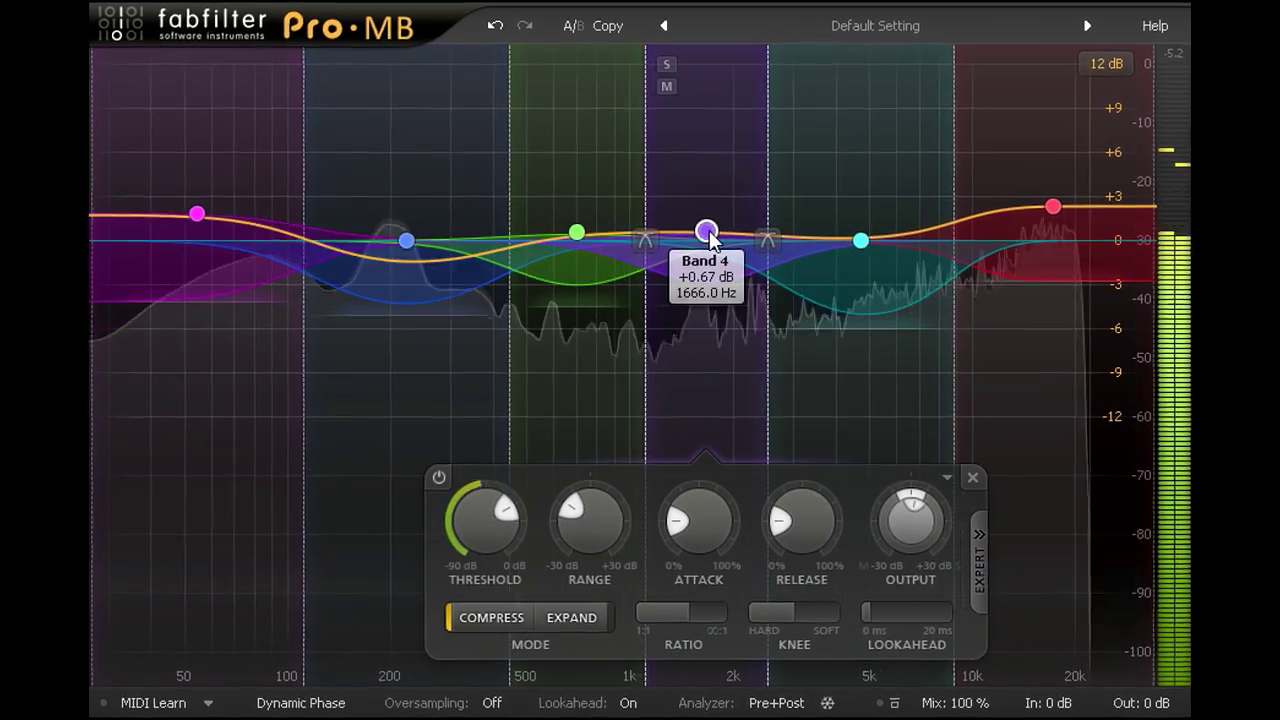
left_click_drag(578, 233, 550, 236)
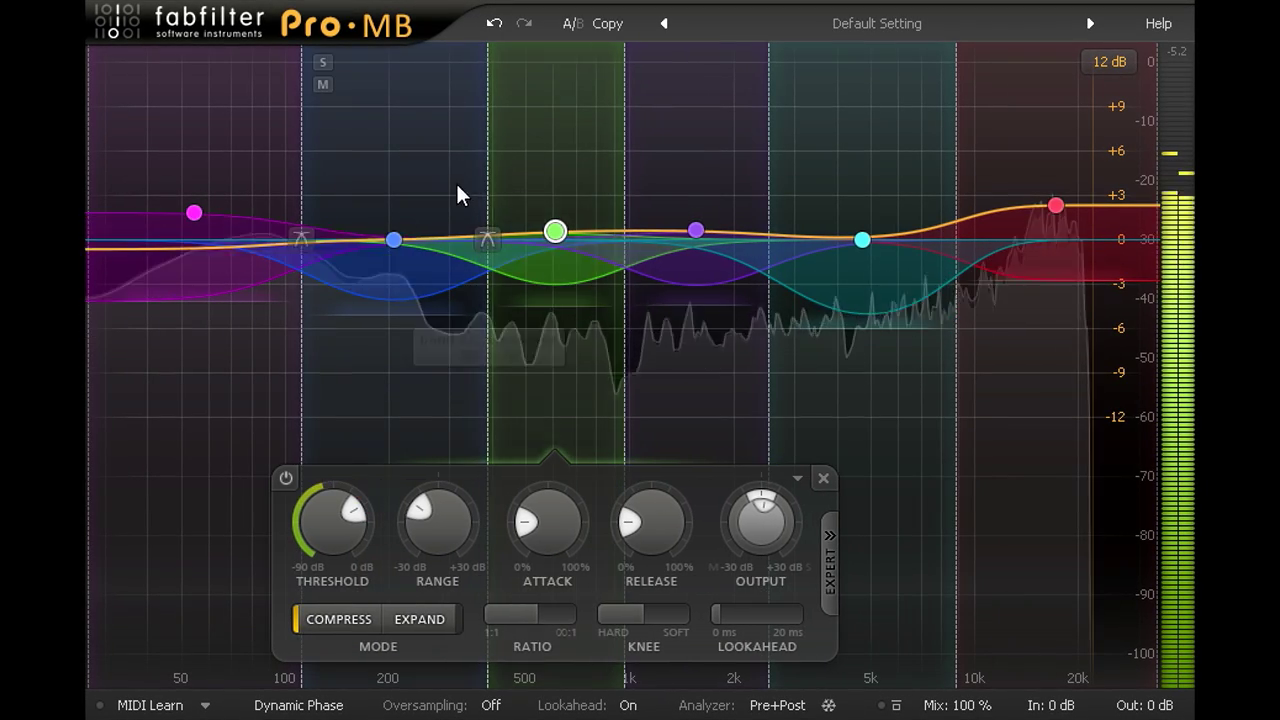
Deepen five bands' range, give Band 2 34.5 % attack and -8.63 dB range, and keep Dynamic Phase.
left_click_drag(457, 190, 1057, 196)
left_click_drag(861, 323, 861, 350)
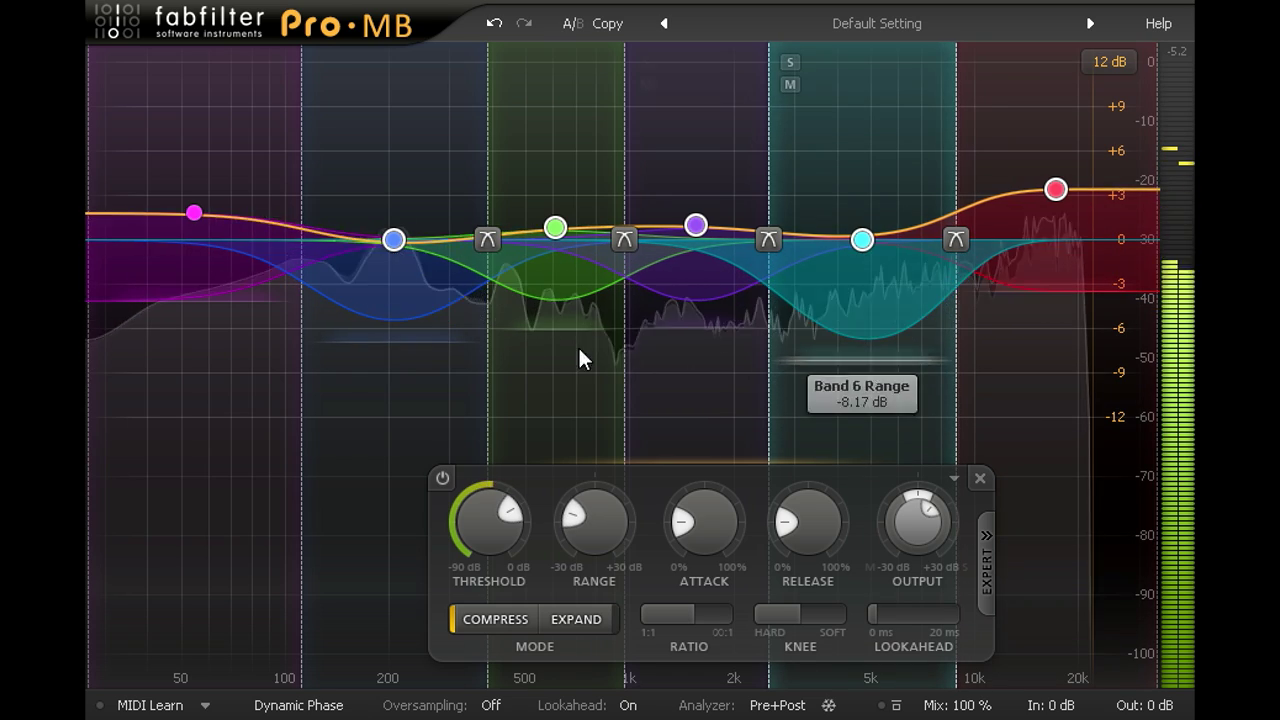
left_click(394, 240)
left_click_drag(404, 514, 400, 471)
left_click_drag(285, 495, 292, 514)
left_click_drag(312, 460, 315, 455)
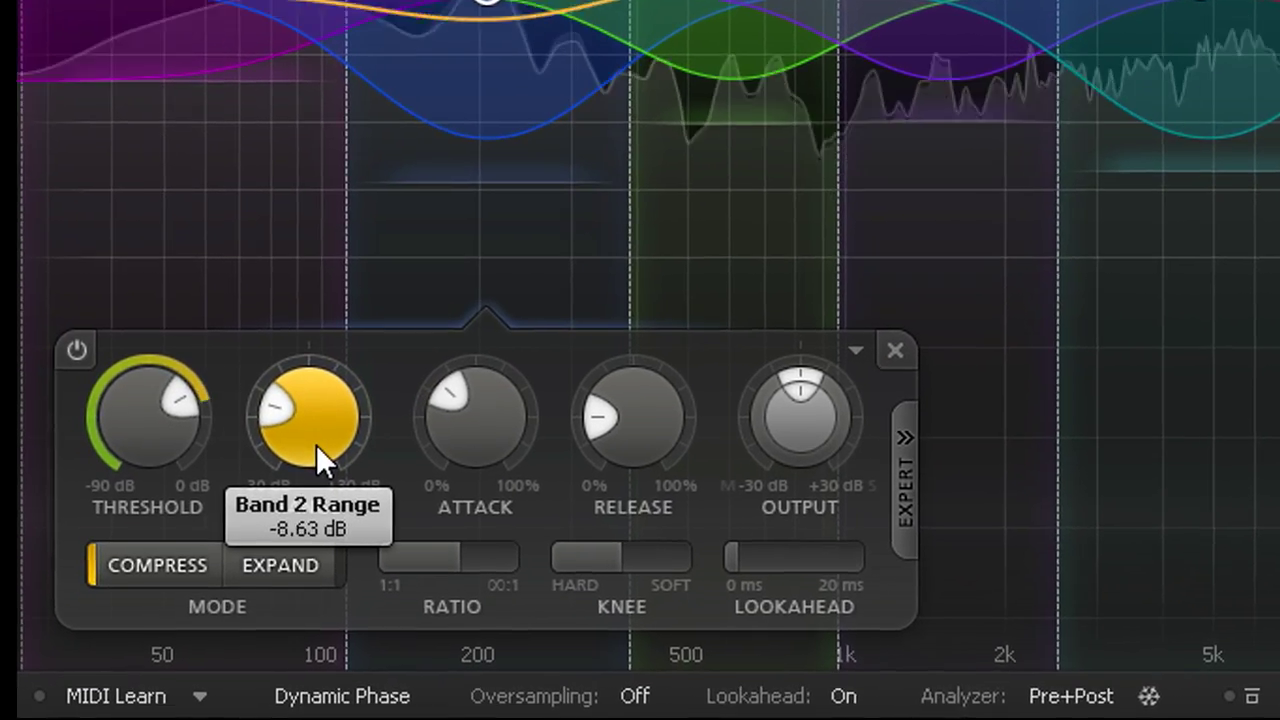
left_click(365, 697)
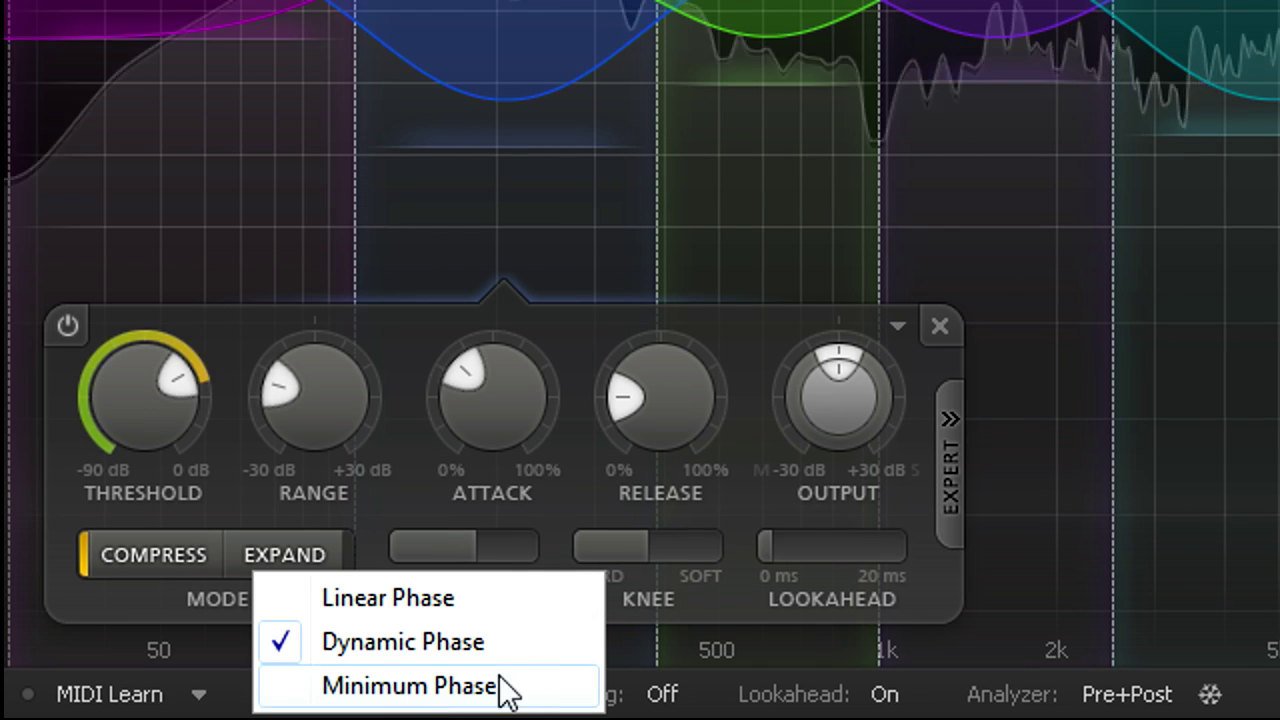
left_click(559, 641)
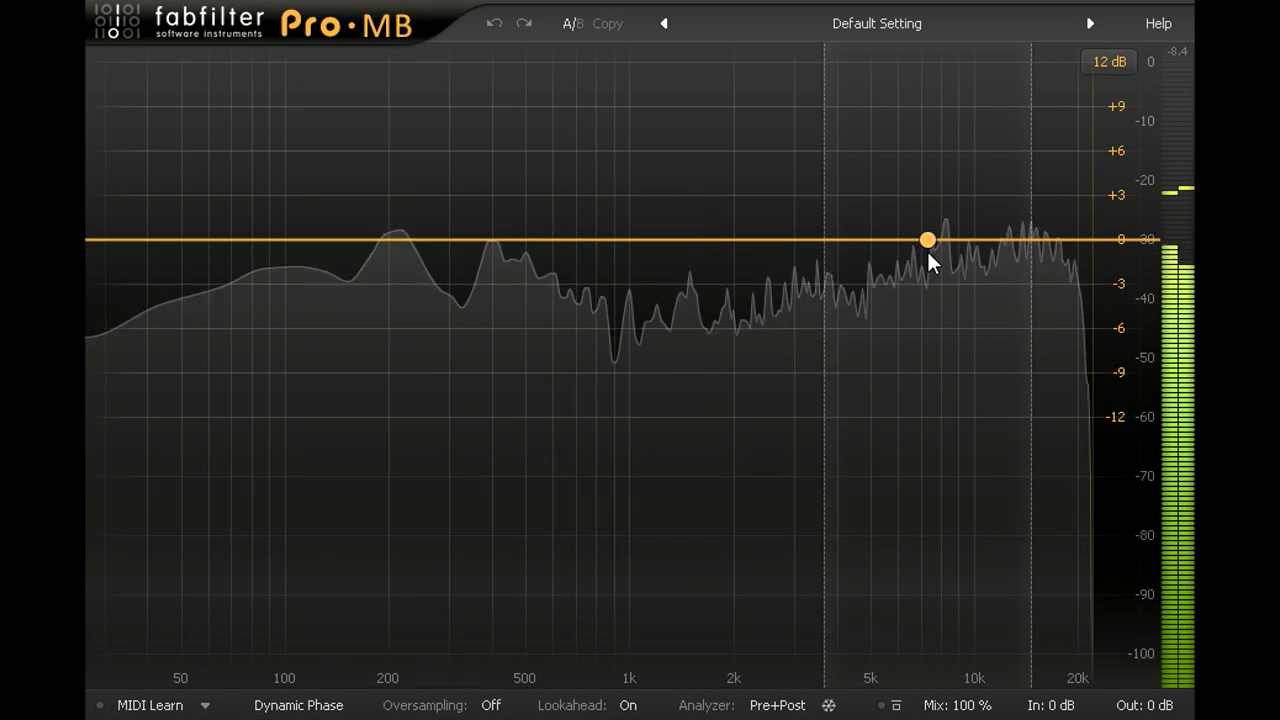
Add a high band reaching down to about 6.9 kHz, with range -3.6 dB and threshold -34 dB.
left_click(1044, 240)
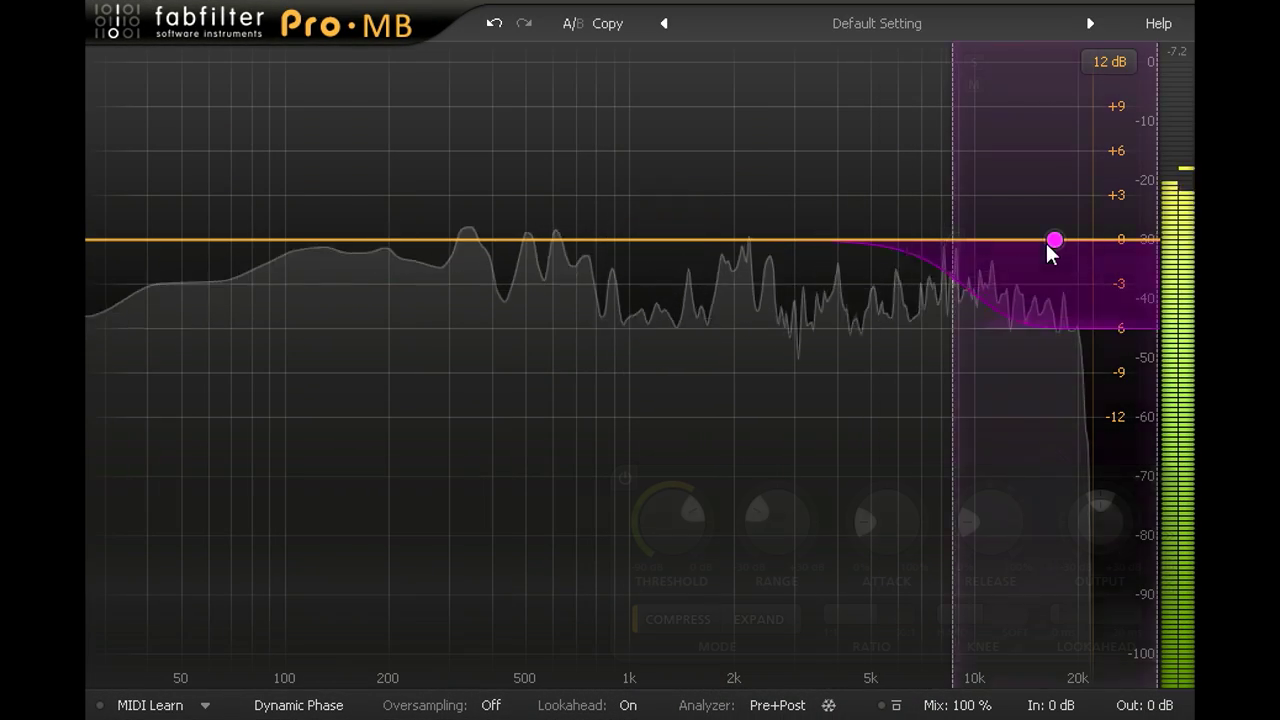
left_click_drag(951, 206, 918, 206)
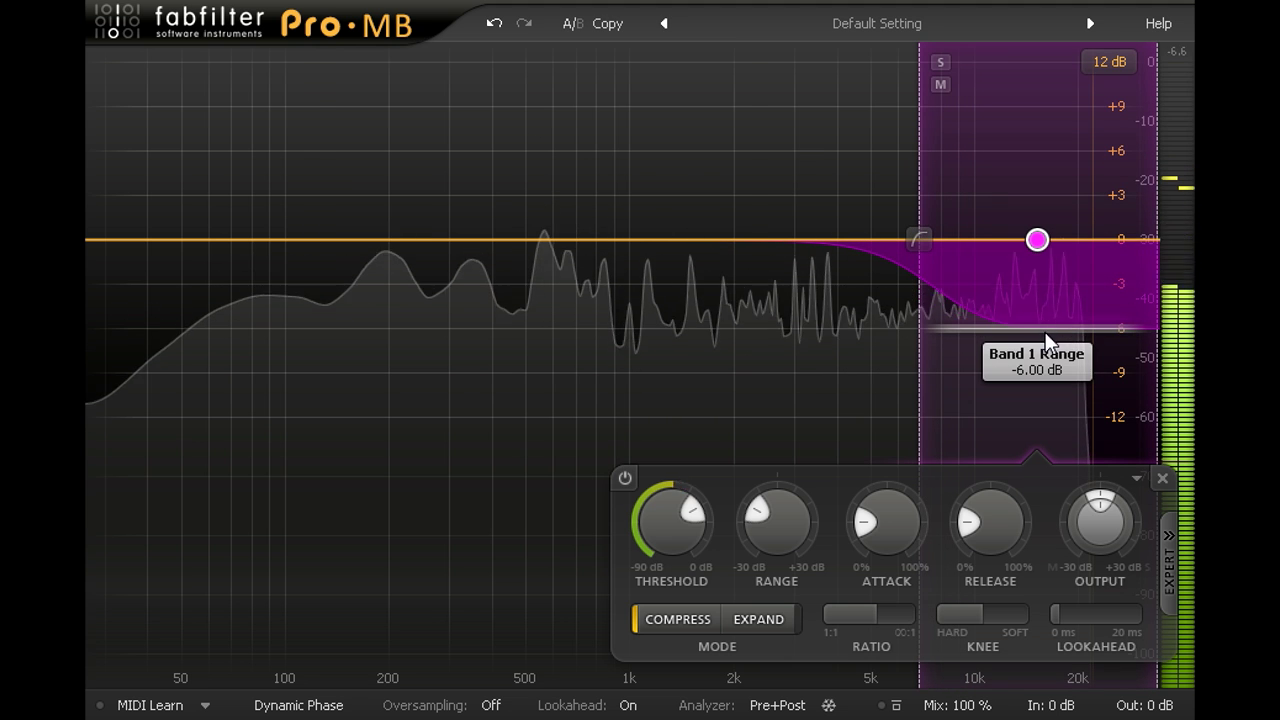
left_click_drag(1045, 332, 1043, 355)
left_click_drag(1041, 307, 1040, 300)
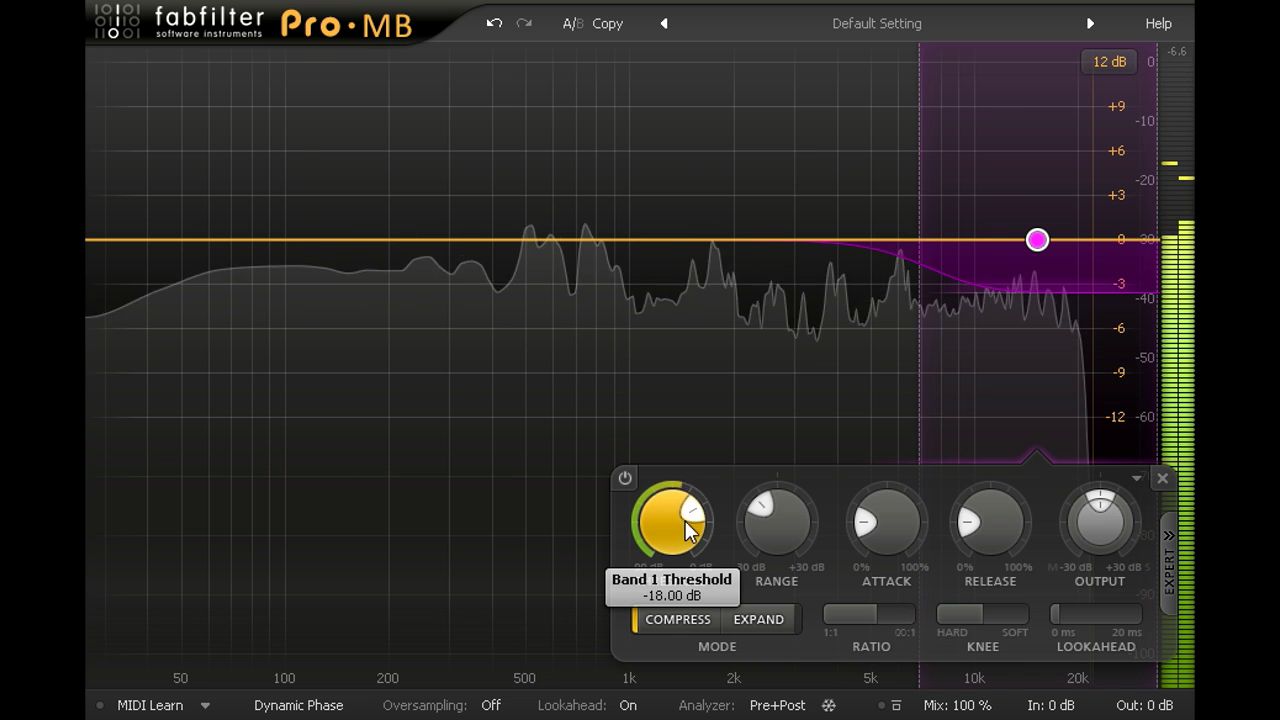
left_click_drag(661, 594, 649, 623)
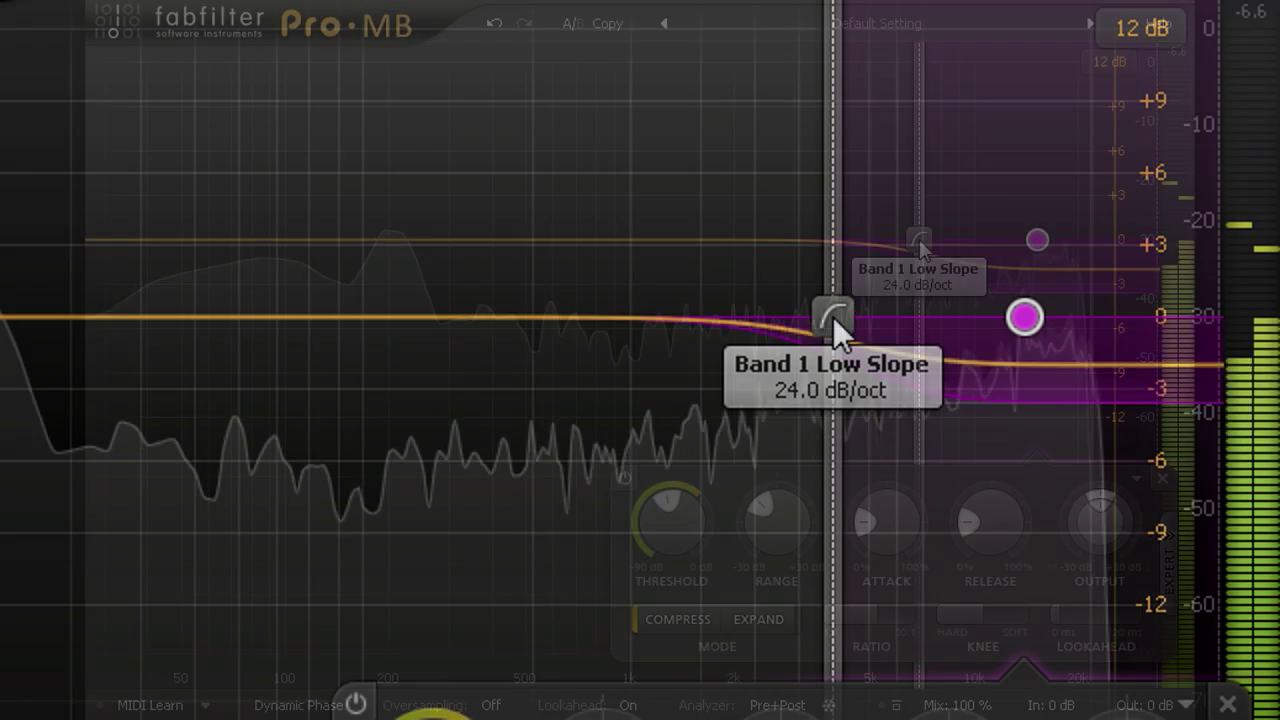
Try Band 1's low slope as steep as 48 dB/oct, then settle on about 10 dB/oct.
scroll(920, 241, "up", 5)
scroll(835, 320, "up", 10)
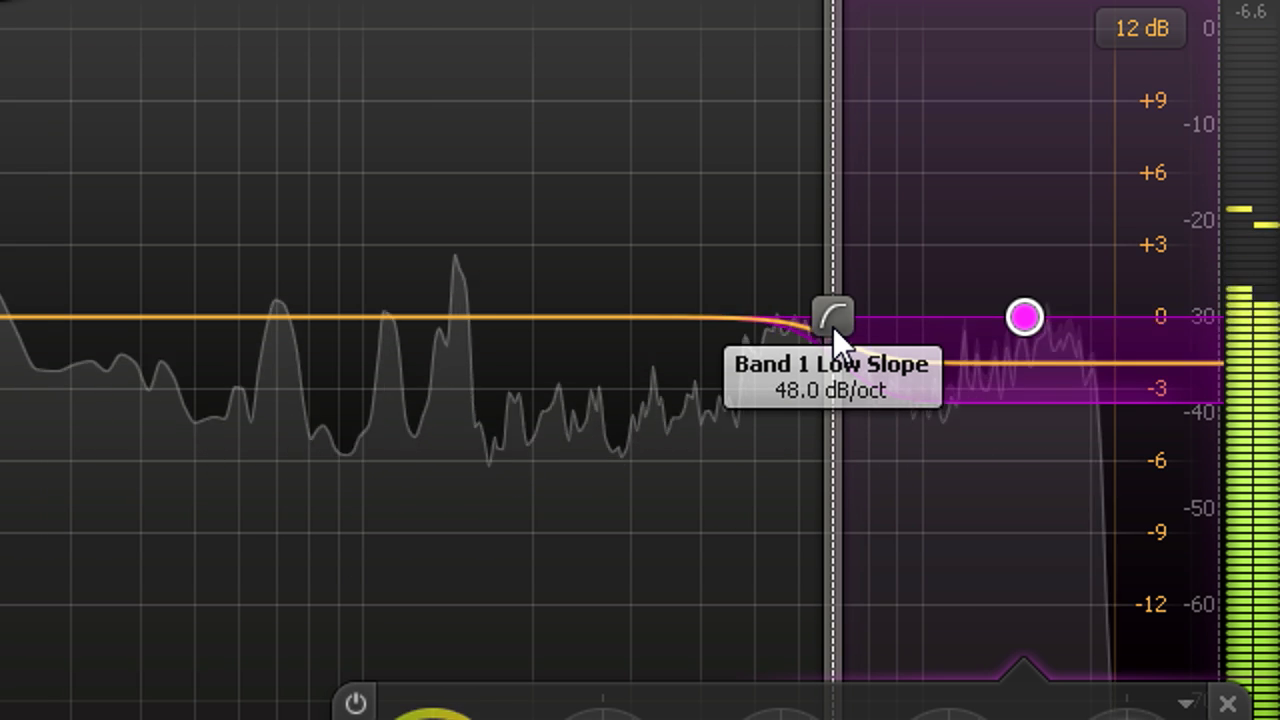
scroll(838, 335, "down", 1)
scroll(838, 335, "up", 1)
scroll(838, 335, "down", 12)
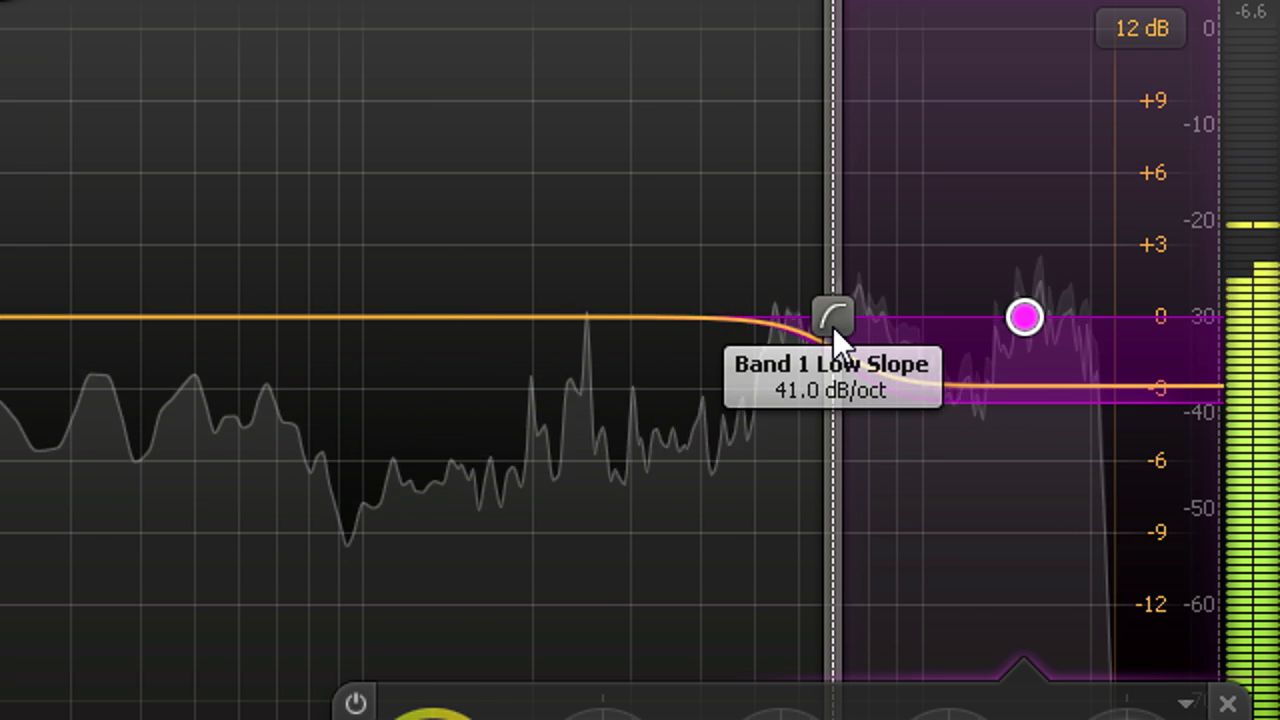
scroll(838, 335, "down", 6)
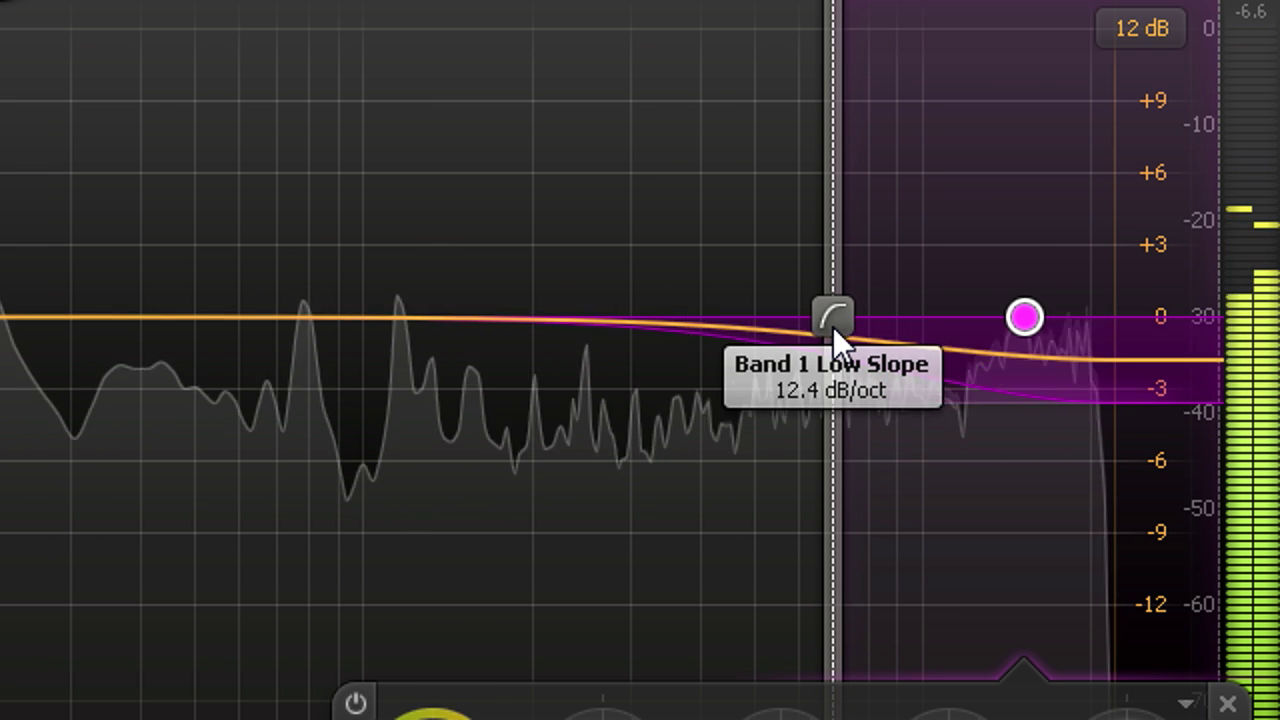
scroll(838, 335, "down", 1)
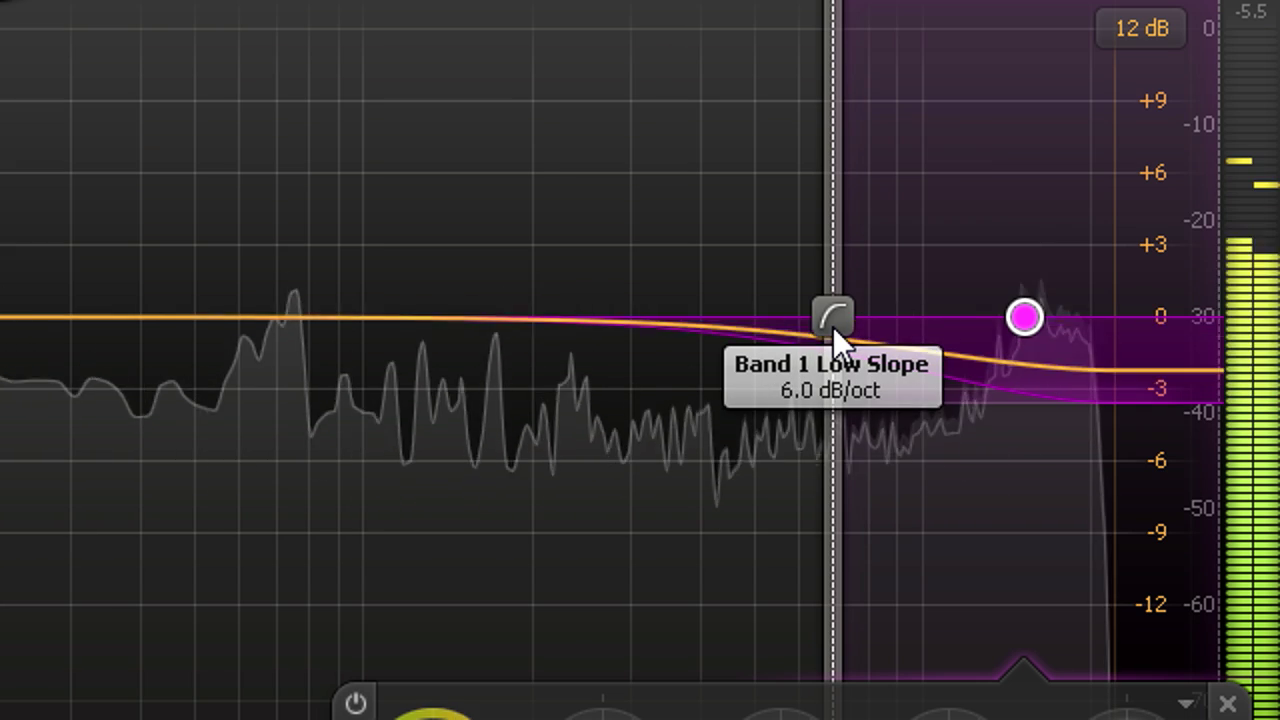
scroll(838, 335, "up", 2)
scroll(838, 335, "up", 5)
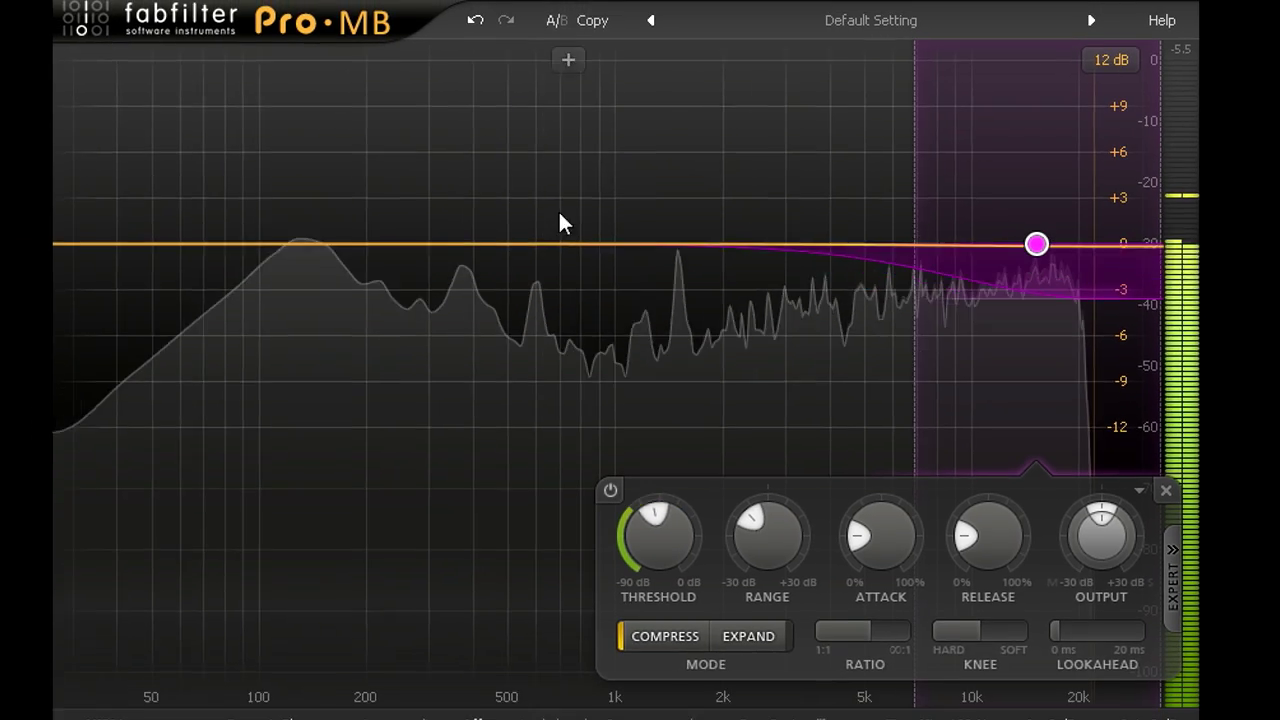
Add Band 2 near 298 Hz, widen it, and centre it at about 316 Hz.
left_click(365, 257)
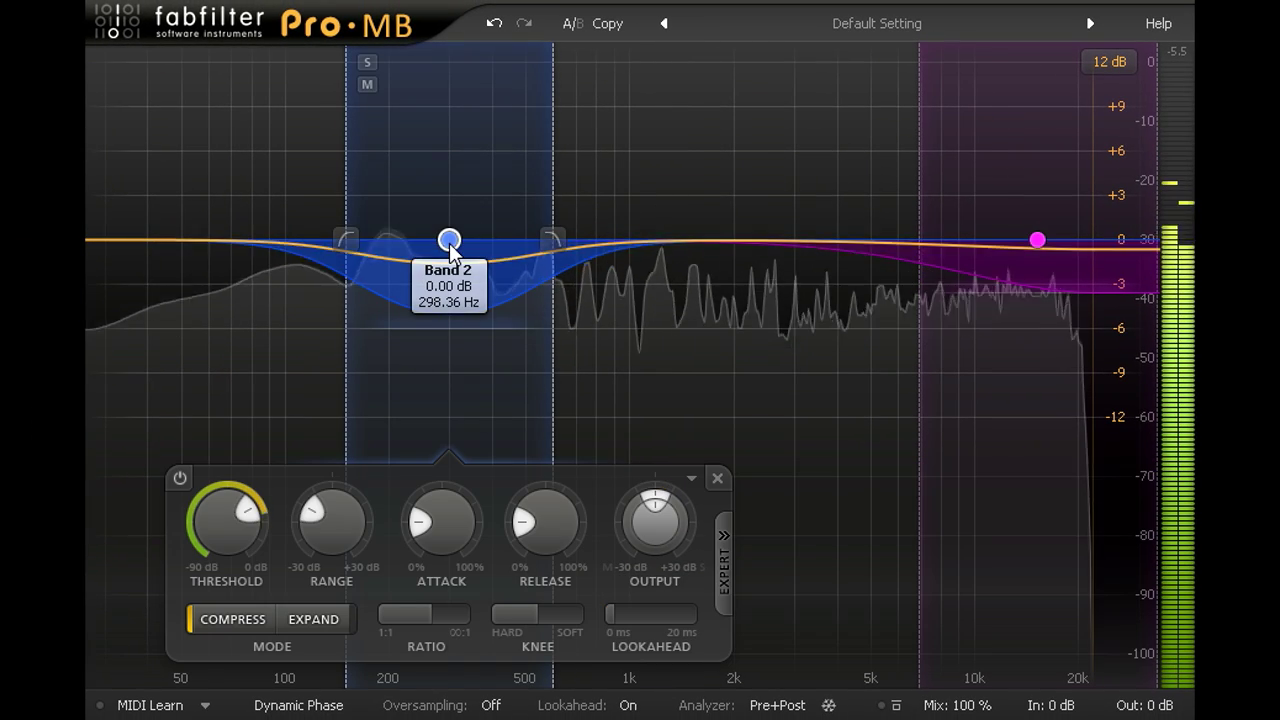
mouse_move(449, 241)
left_mouse_down()
mouse_move(444, 128)
mouse_move(589, 114)
mouse_move(403, 120)
mouse_move(440, 123)
mouse_move(451, 166)
mouse_move(412, 205)
mouse_move(444, 237)
left_mouse_up()
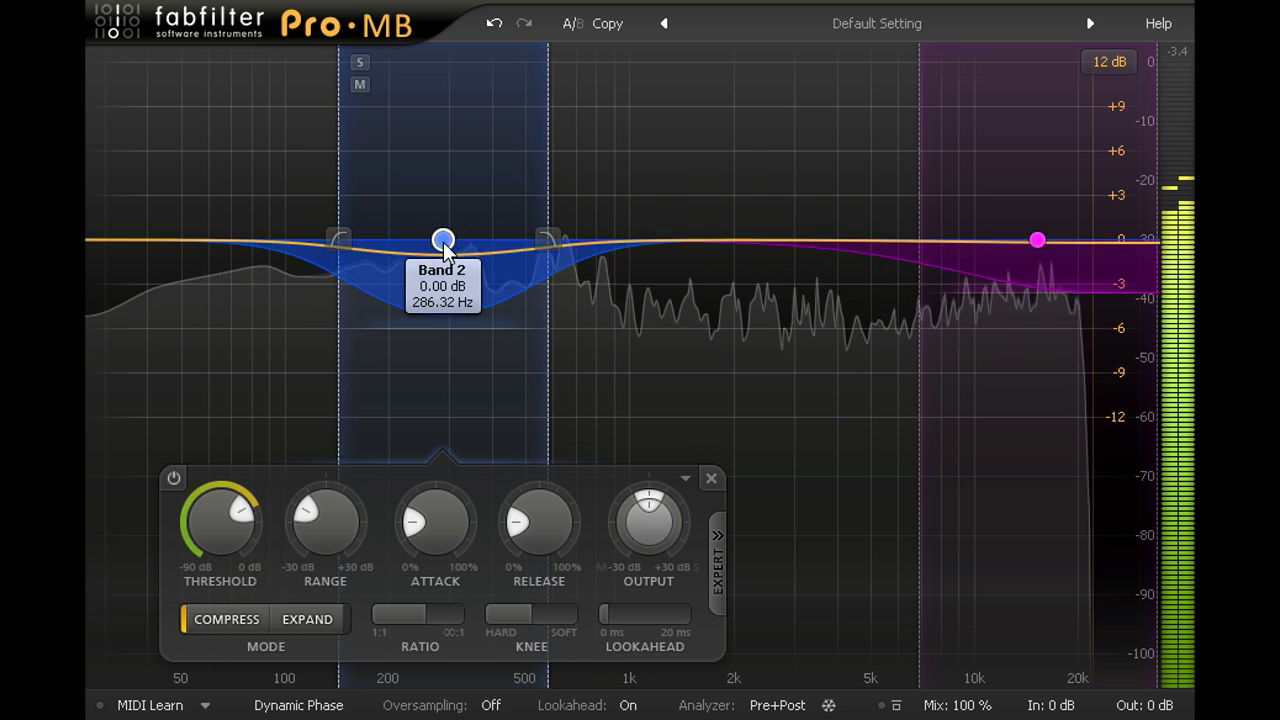
scroll(443, 245, "up", 2)
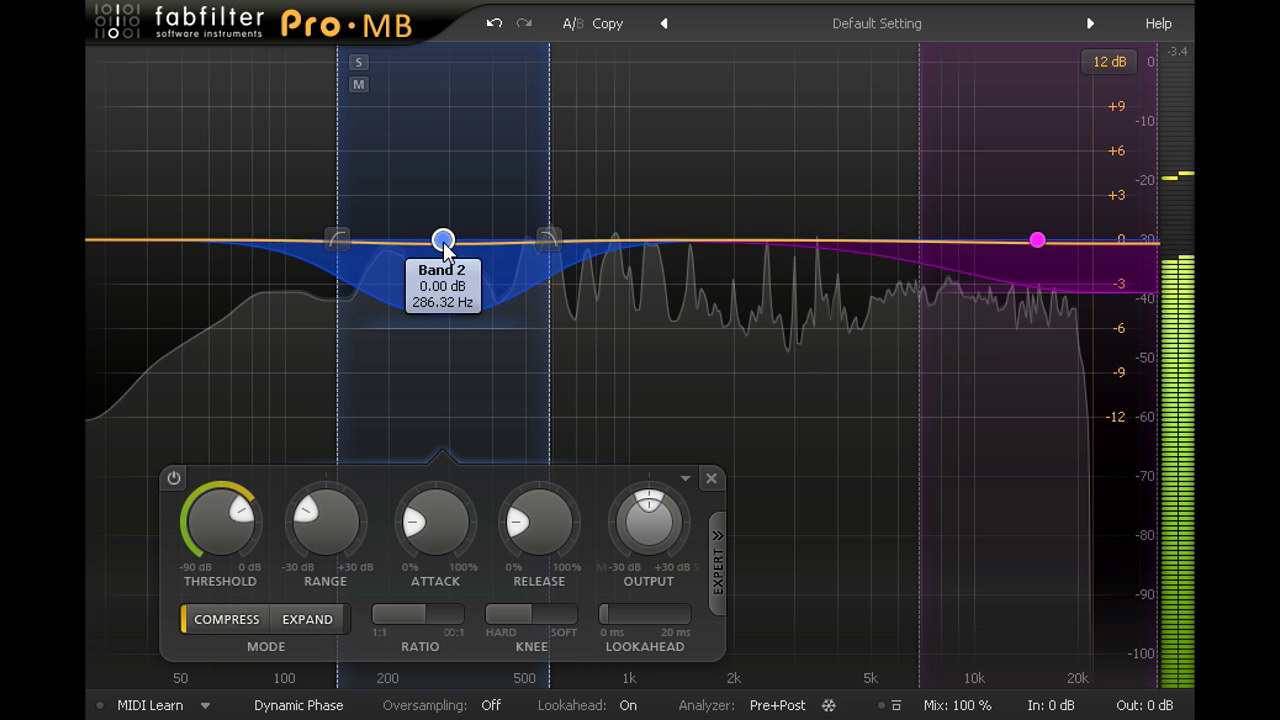
left_click_drag(450, 253, 453, 274)
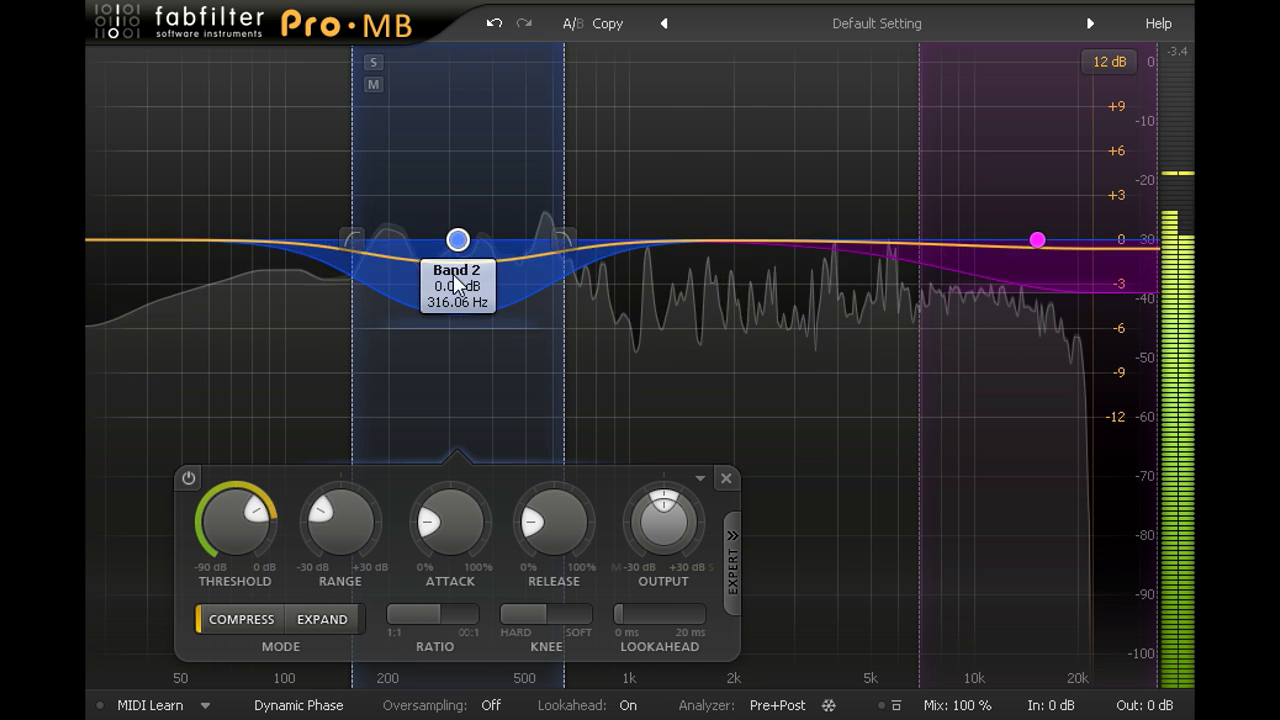
Switch Band 2 to expansion with threshold about -9.1 dB, attack 10.1 % and range -4.33 dB.
left_click(318, 621)
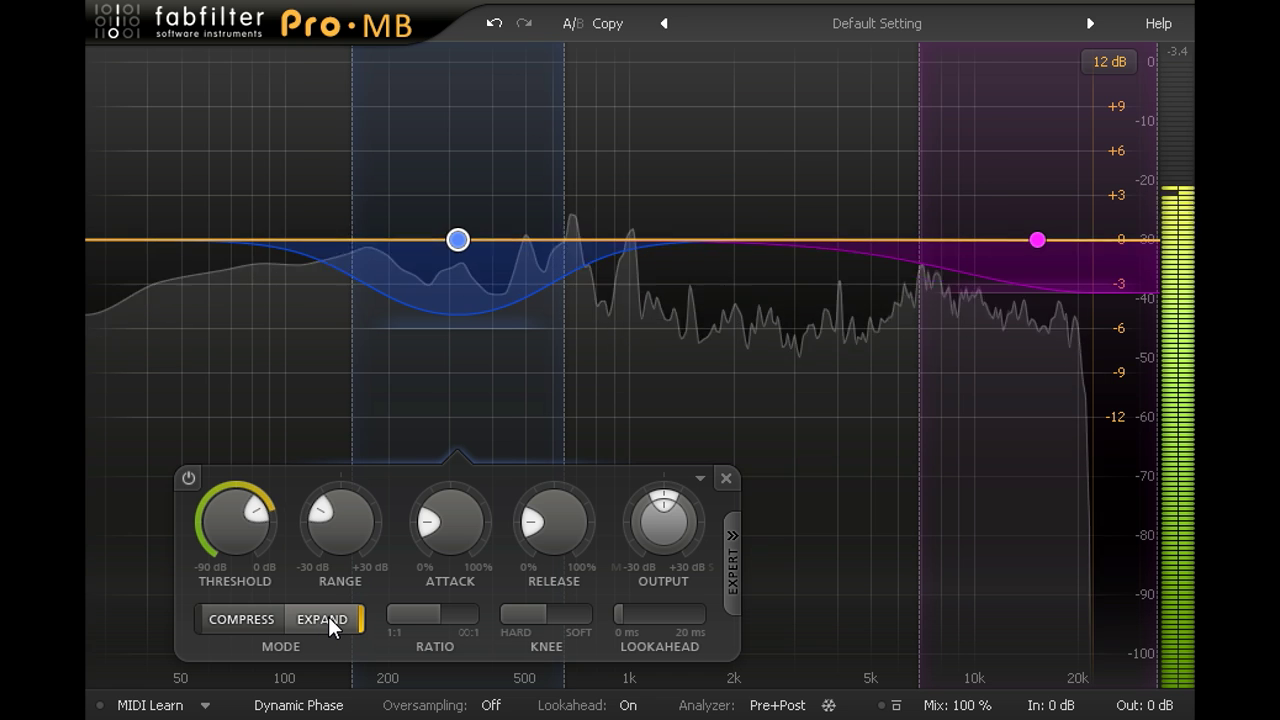
left_click_drag(241, 546, 231, 501)
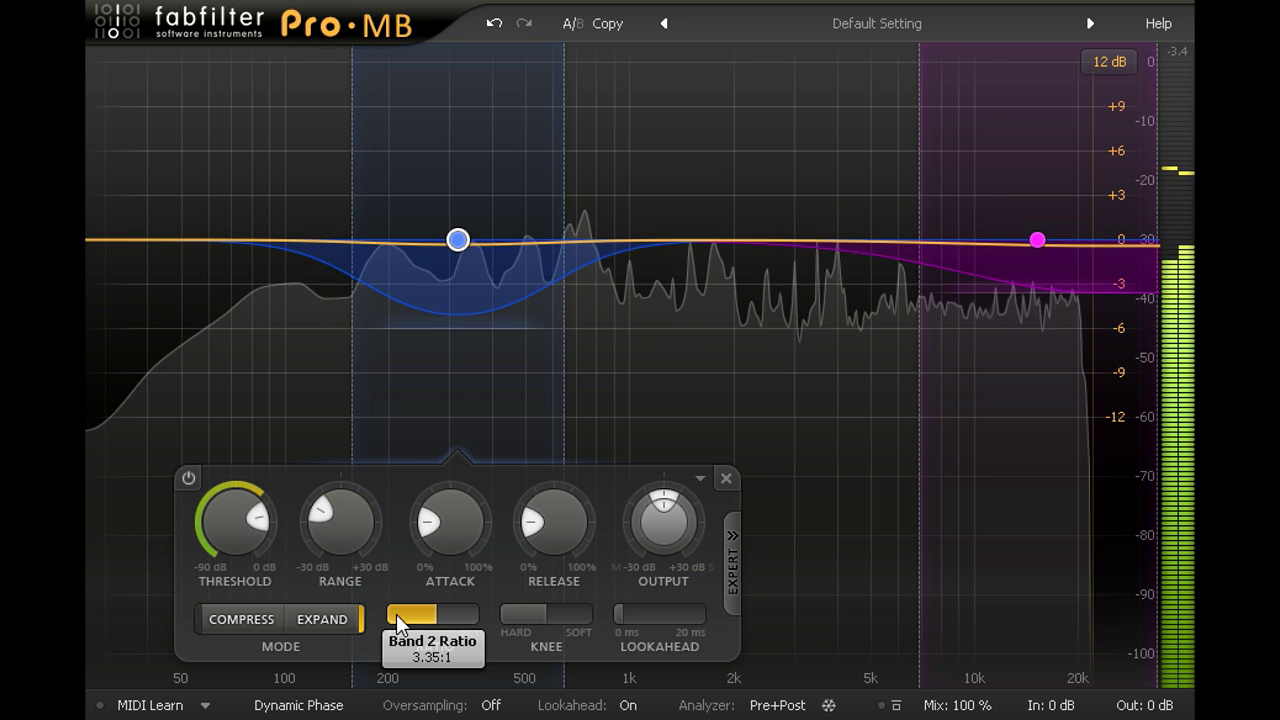
left_click_drag(225, 523, 220, 493)
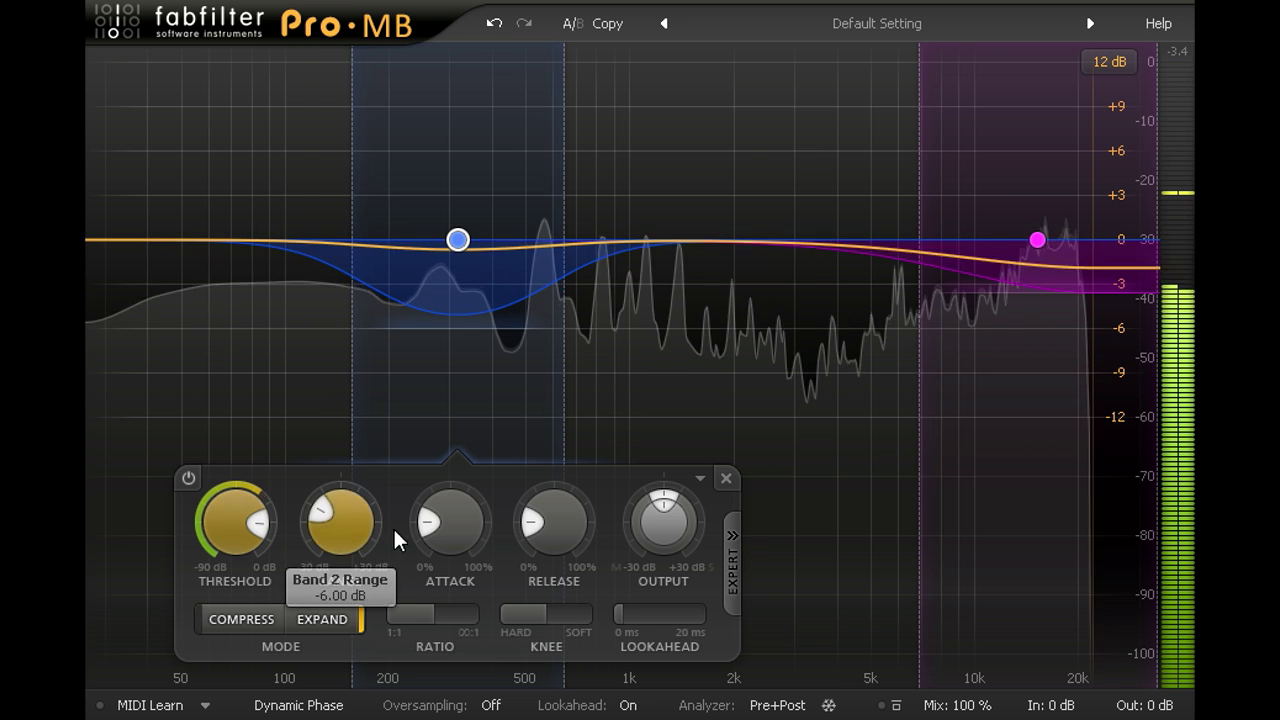
left_click_drag(468, 578, 467, 576)
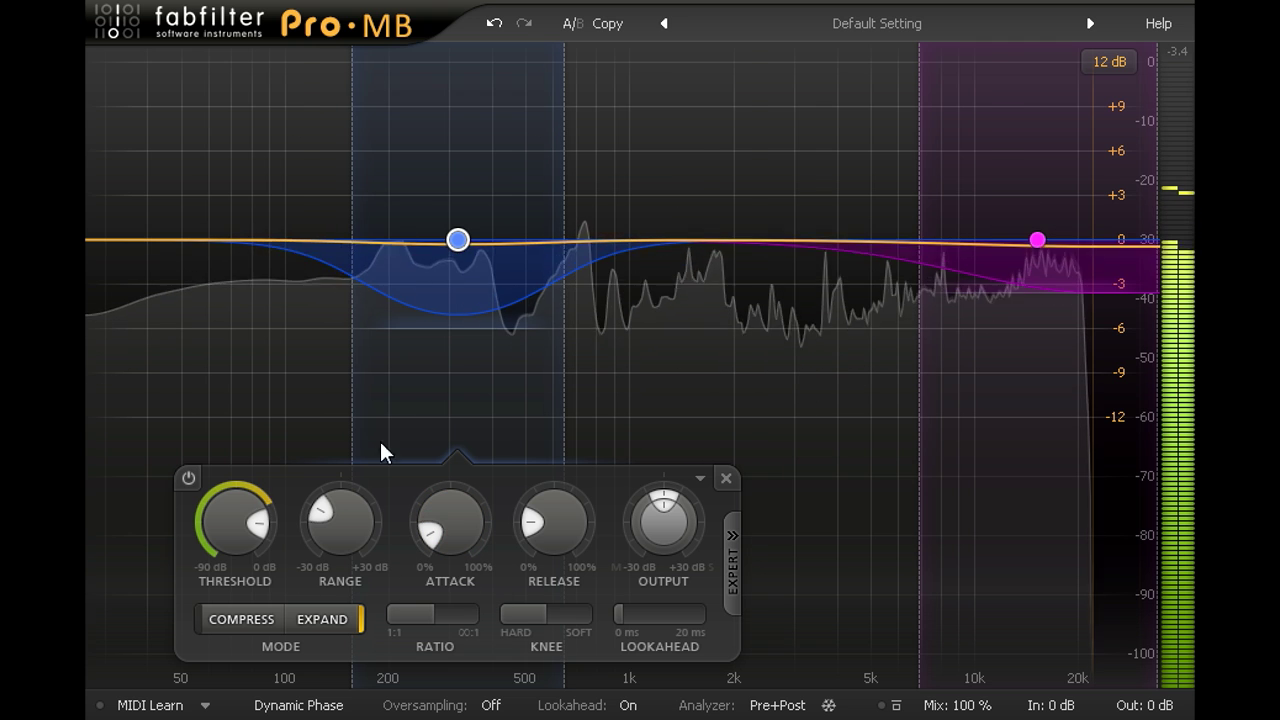
left_click_drag(452, 328, 454, 306)
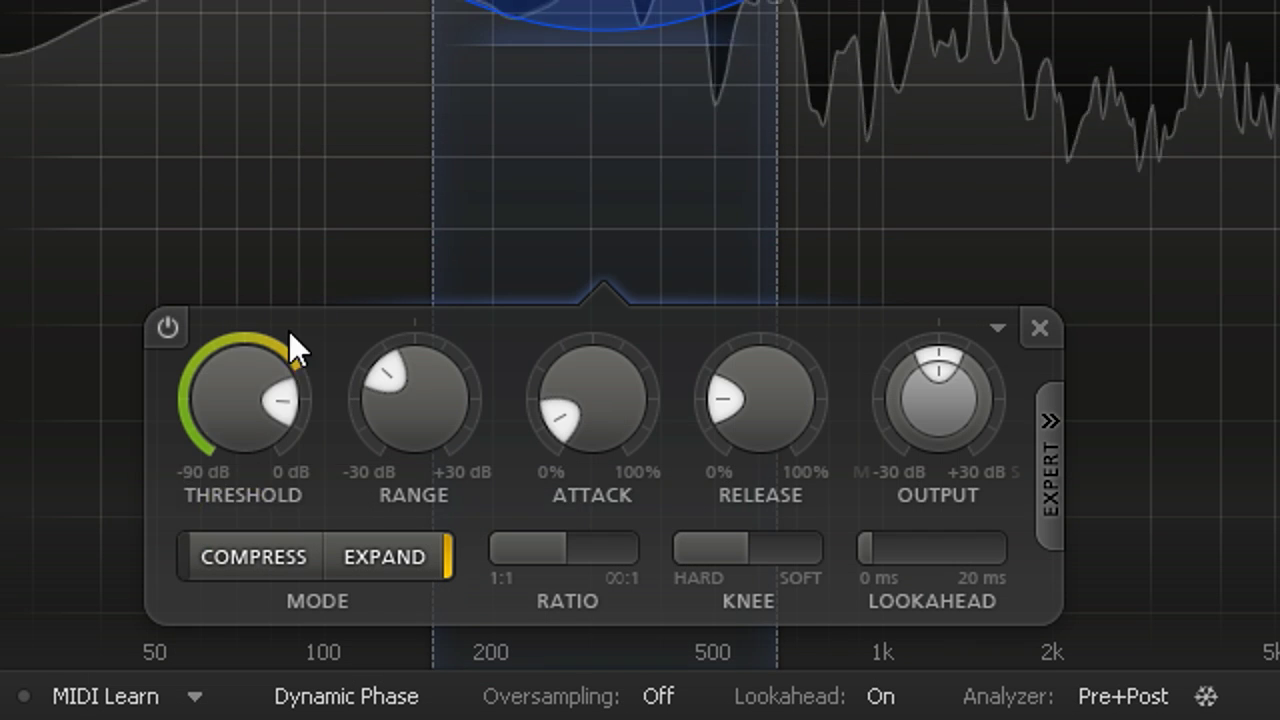
left_click_drag(229, 500, 229, 495)
Set Band 2's stereo link to 100% Mid in the expert settings.
left_click(1053, 459)
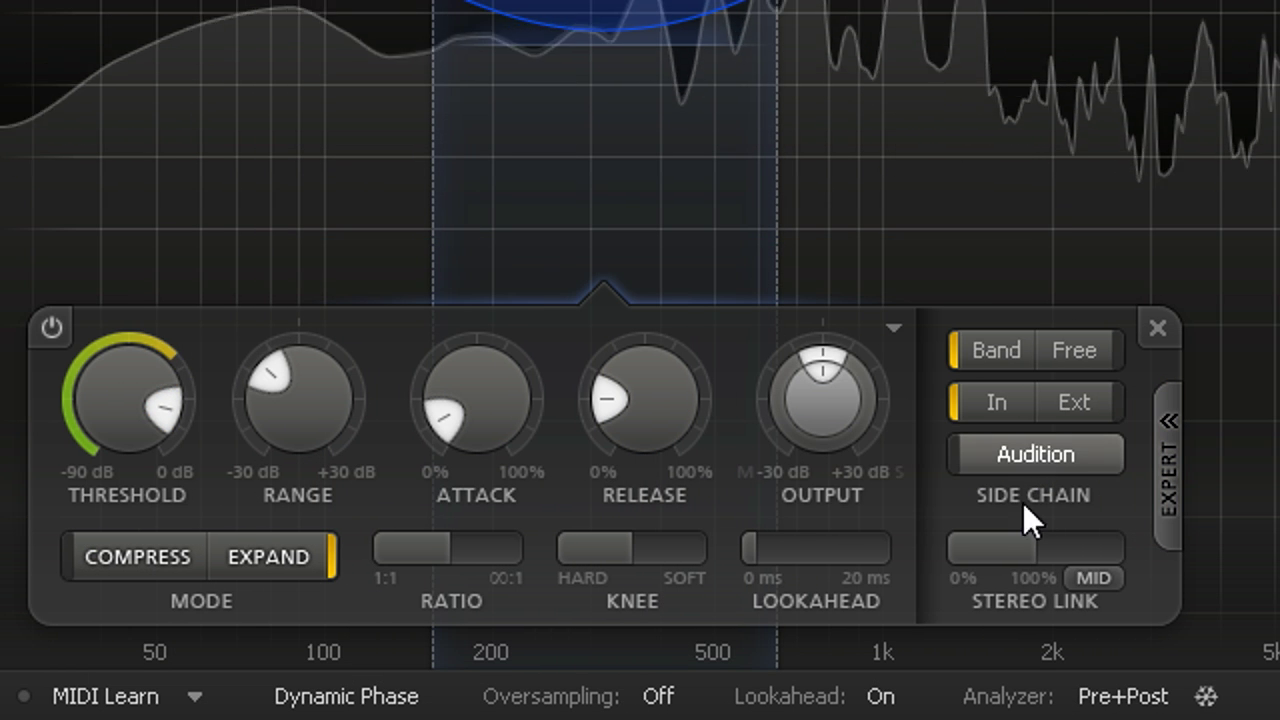
left_click(1021, 551)
left_click_drag(1021, 551, 1227, 563)
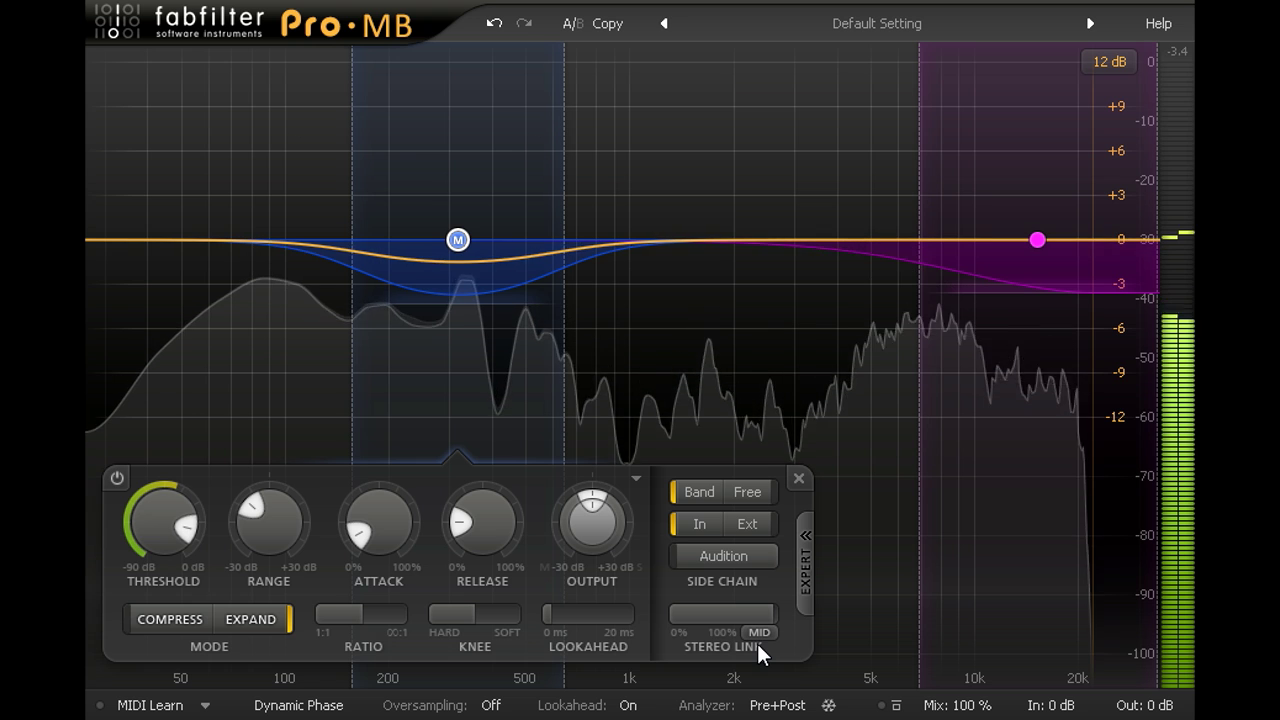
Zoom the graph to 6 dB, add a green low band, and split it from the blue band near 100 Hz.
left_click(1113, 71)
left_click(1143, 119)
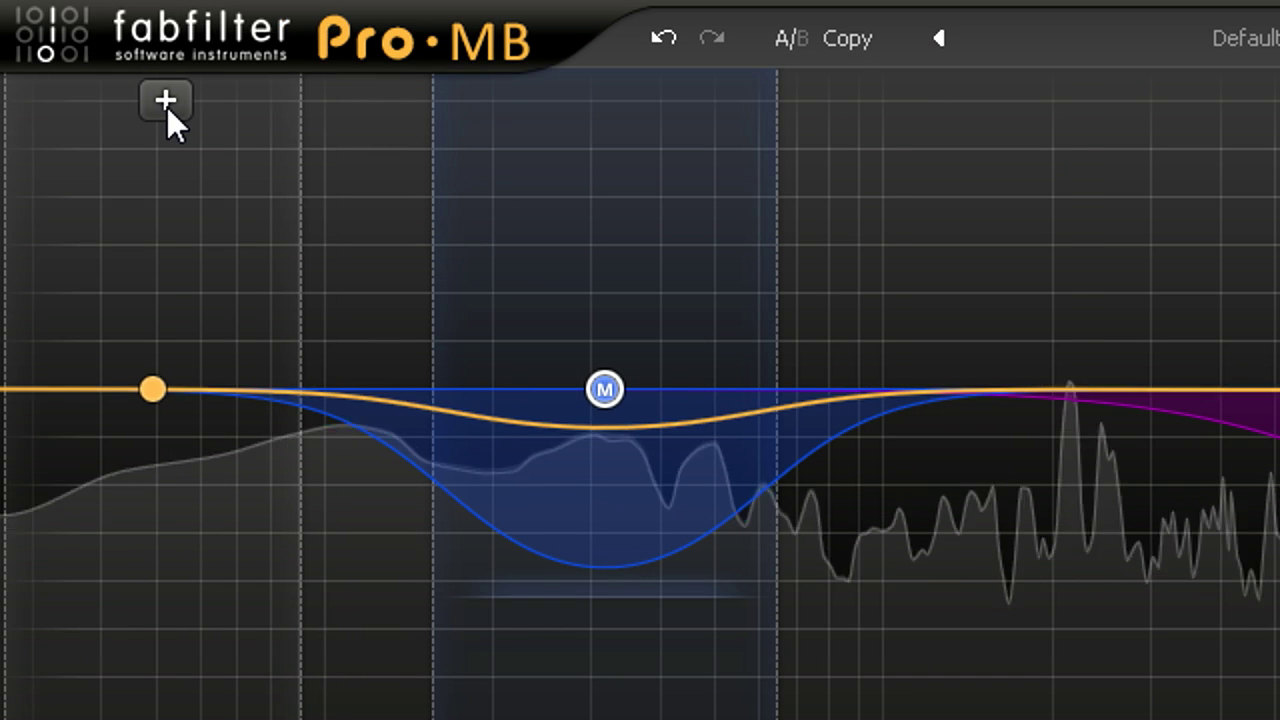
left_click(190, 101)
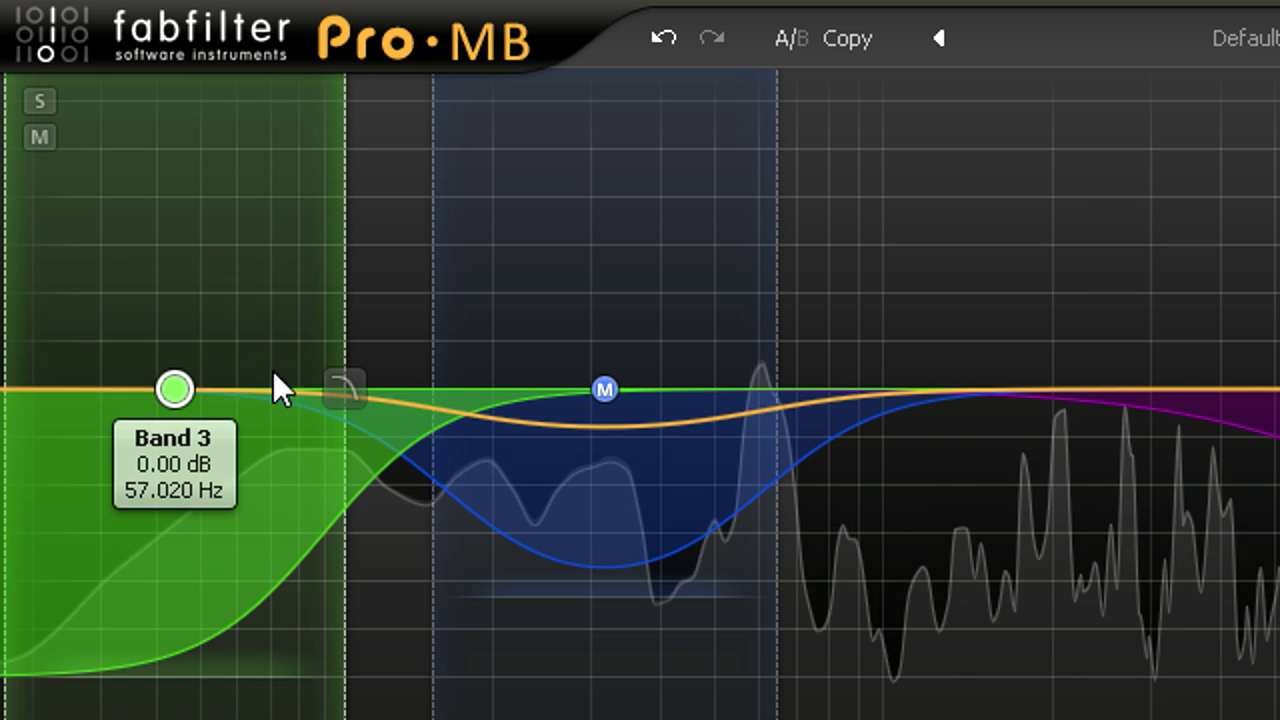
left_click_drag(334, 314, 465, 259)
left_click(419, 159)
mouse_move(393, 275)
left_mouse_down()
mouse_move(337, 273)
mouse_move(397, 275)
left_mouse_up()
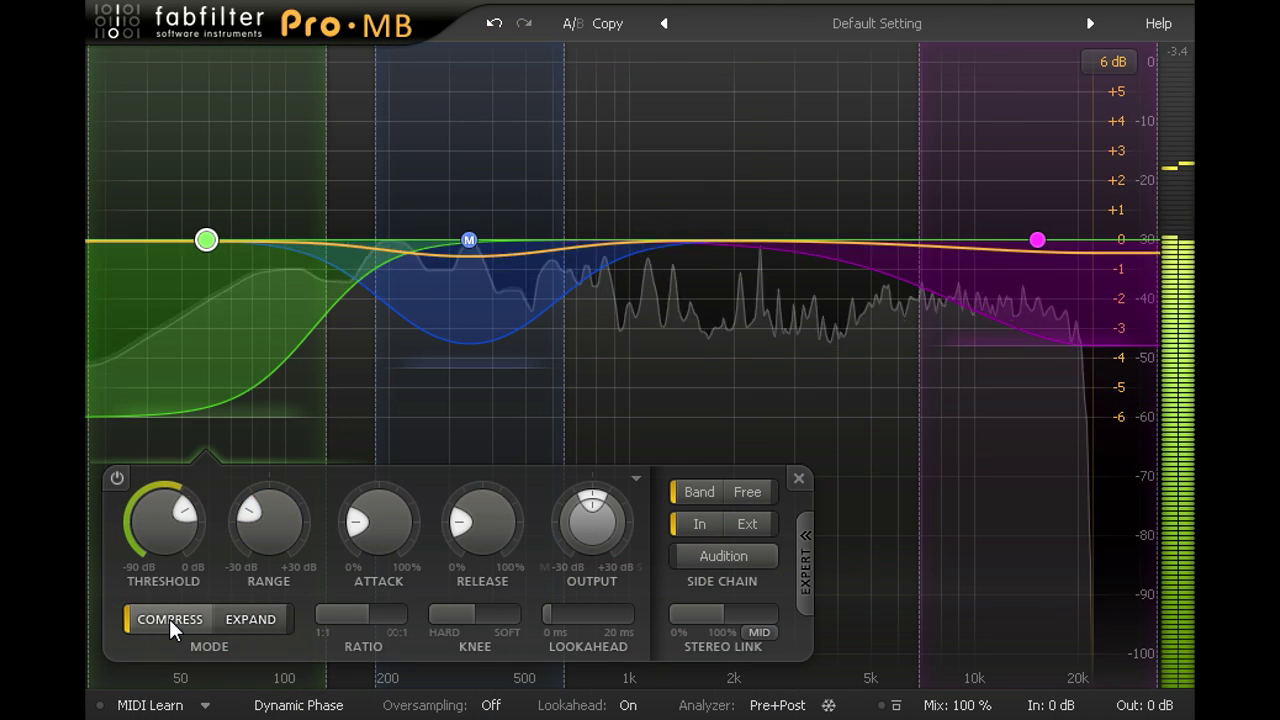
Make the green low band's range shallower, from -6 dB to about -3.8 dB.
left_click_drag(225, 414, 225, 355)
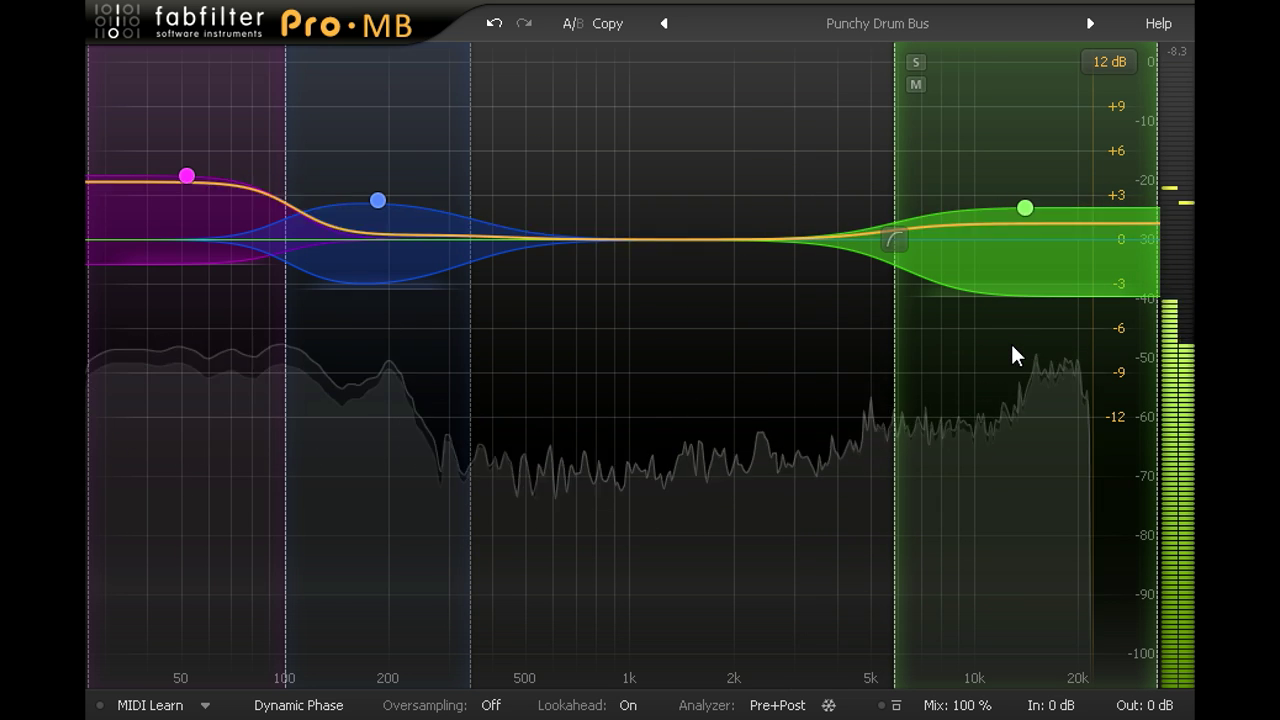
Sweep the global Mix from about half to about 170 %, reset it to 100 %, then set 0 %.
mouse_move(963, 703)
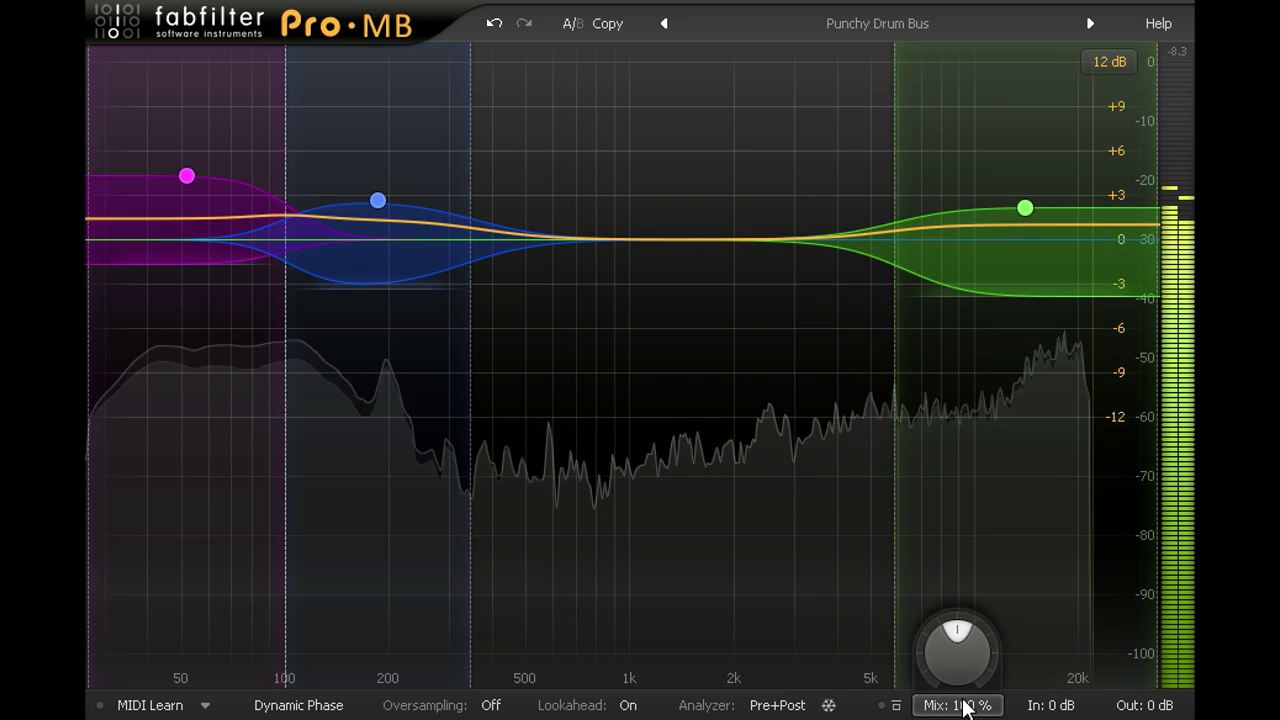
left_click_drag(965, 668, 966, 719)
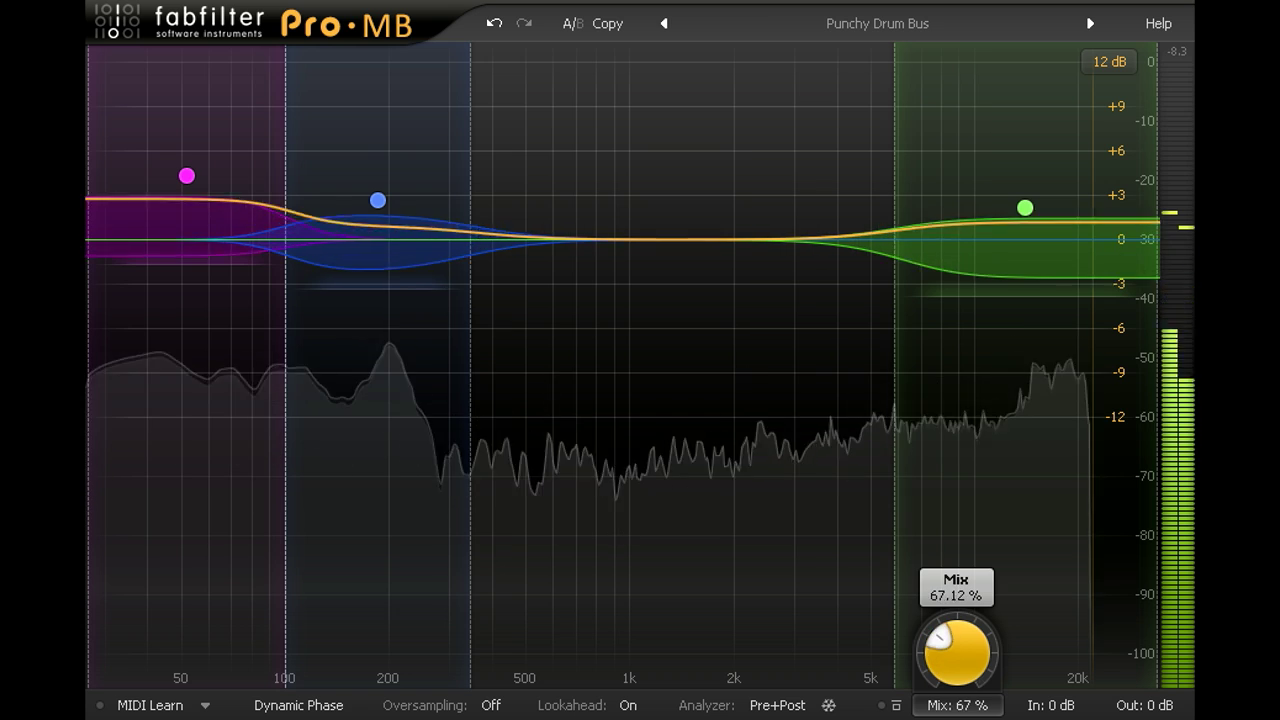
mouse_move(958, 678)
left_mouse_down()
mouse_move(958, 650)
mouse_move(958, 678)
left_mouse_up()
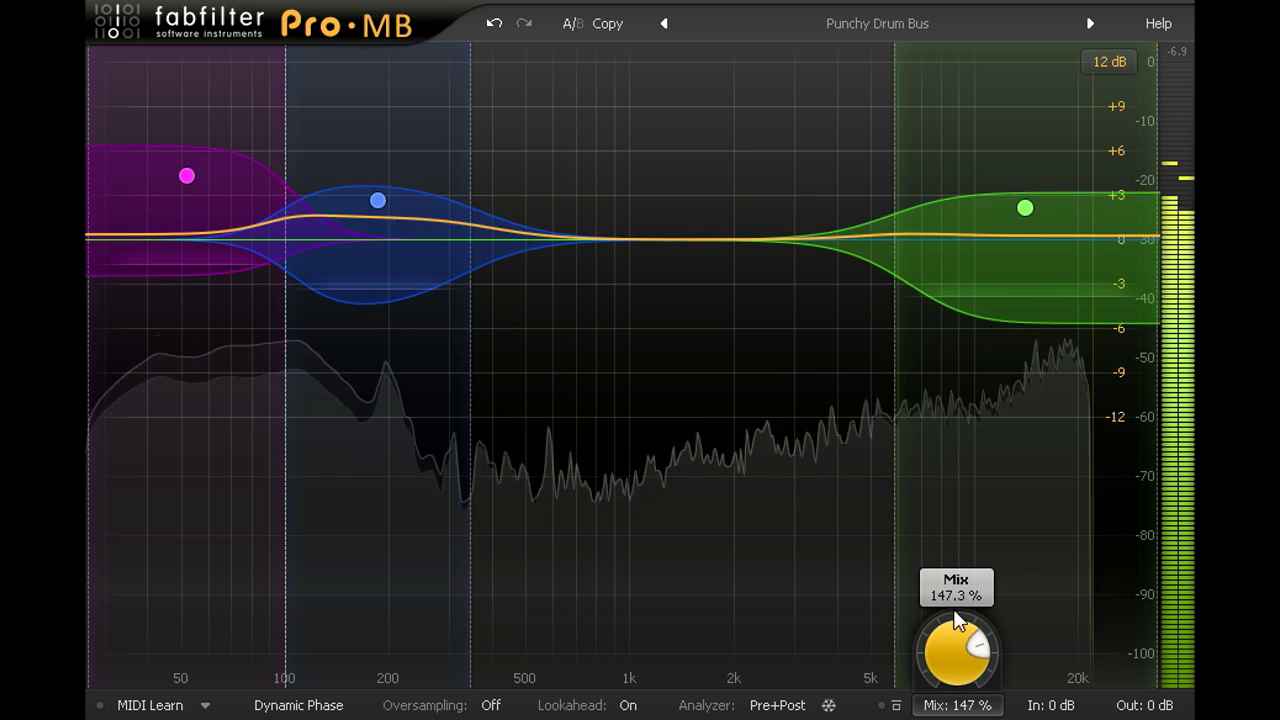
left_click_drag(952, 584, 952, 553)
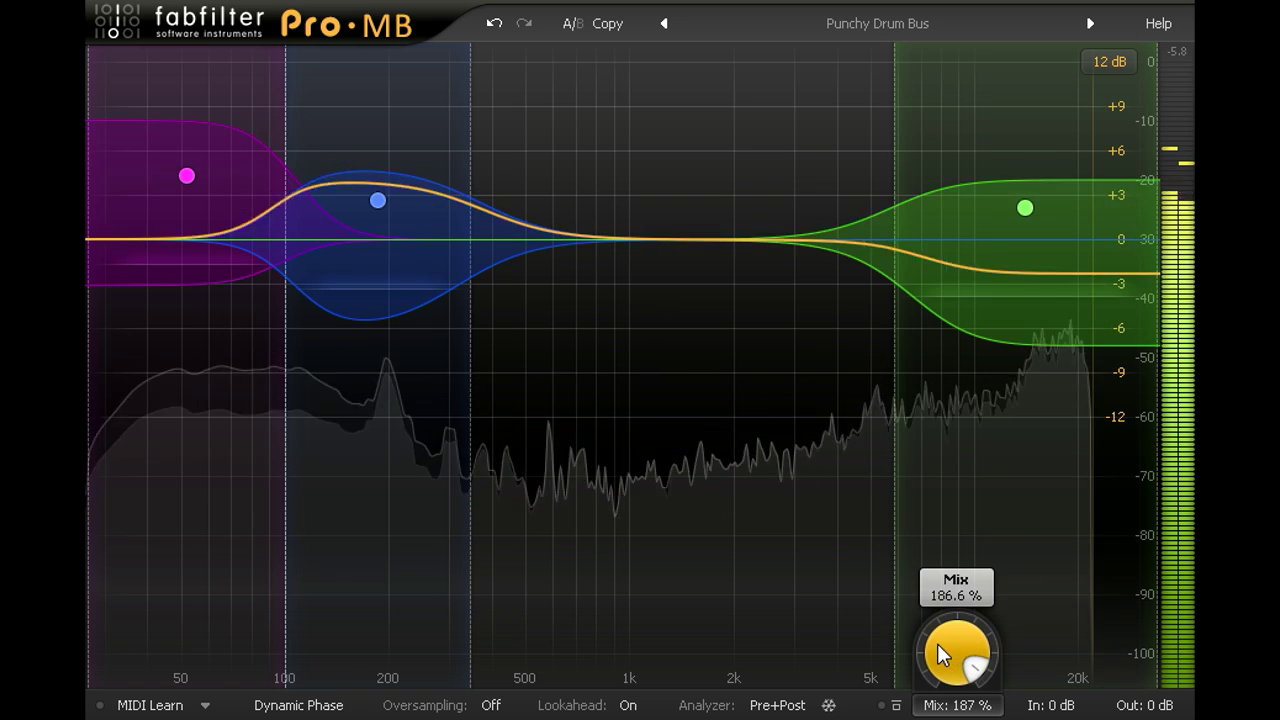
double_click(952, 645)
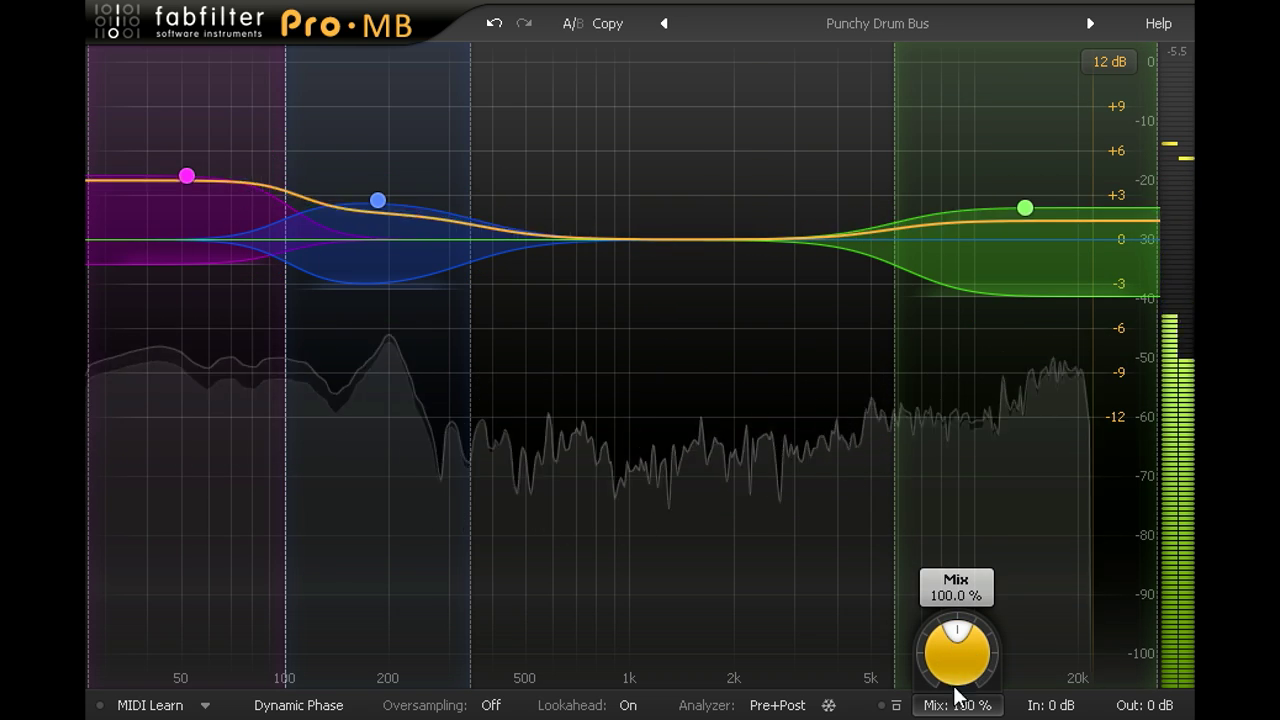
left_click_drag(957, 650, 957, 700)
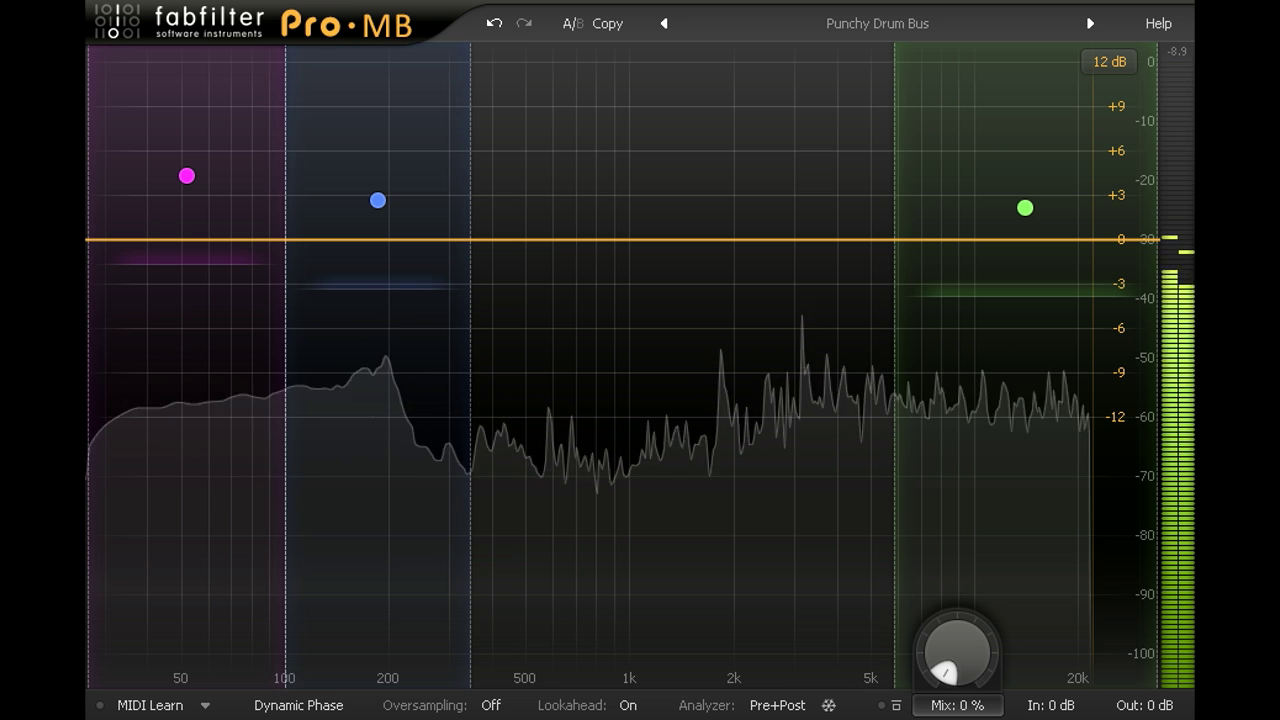
Change the phase processing mode from Dynamic Phase to Minimum Phase.
left_click(338, 706)
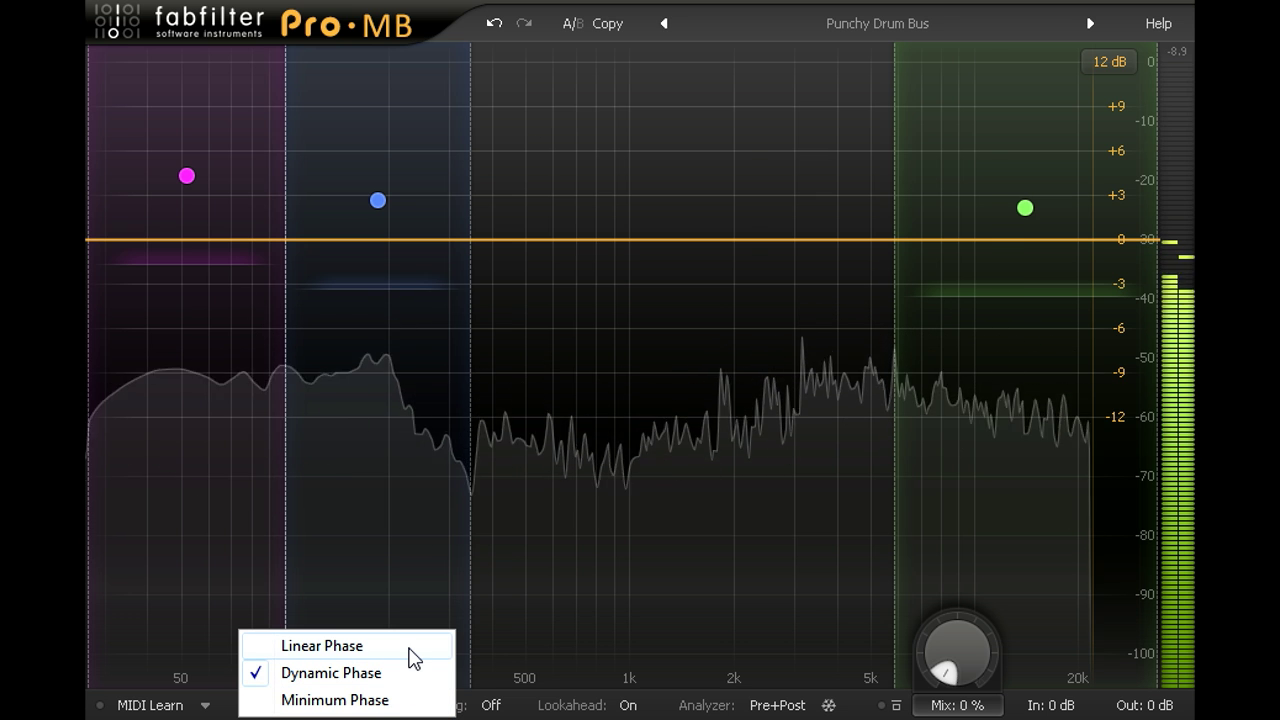
left_click(388, 702)
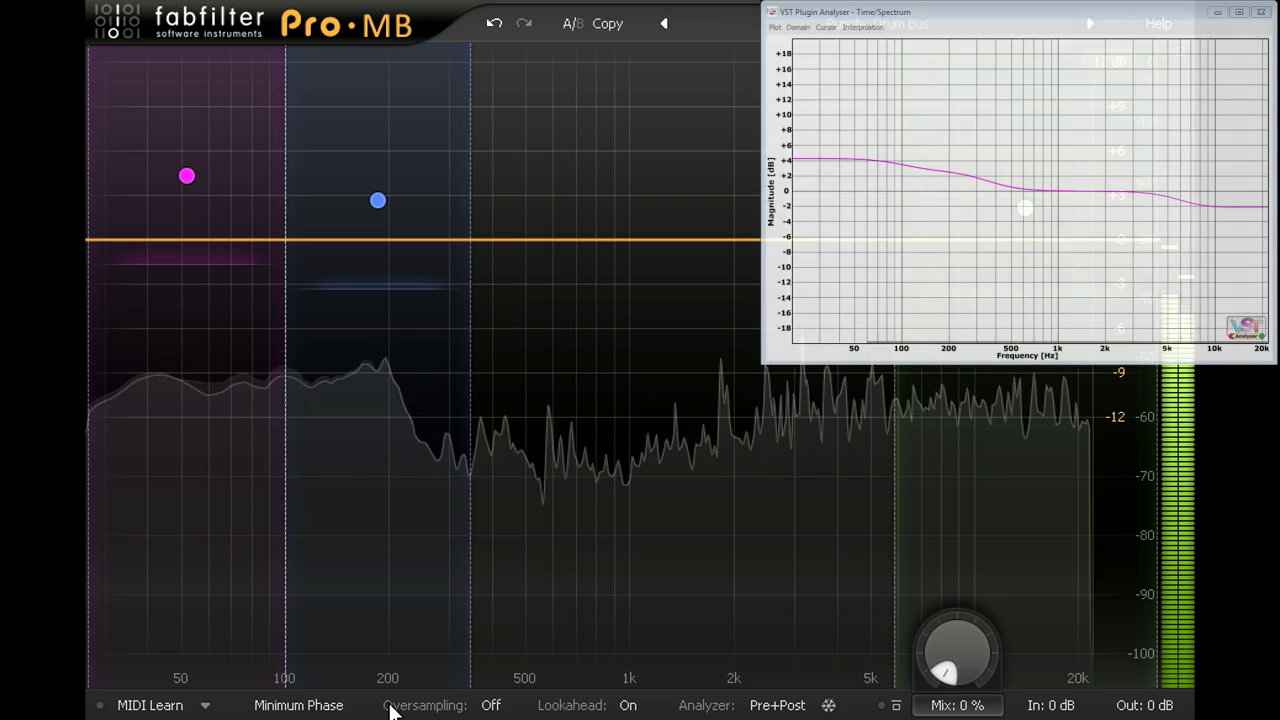
Raise Pro-MB's Mix back up from 0 % and display the analyser's wrapped phase response.
left_click_drag(957, 650, 957, 560)
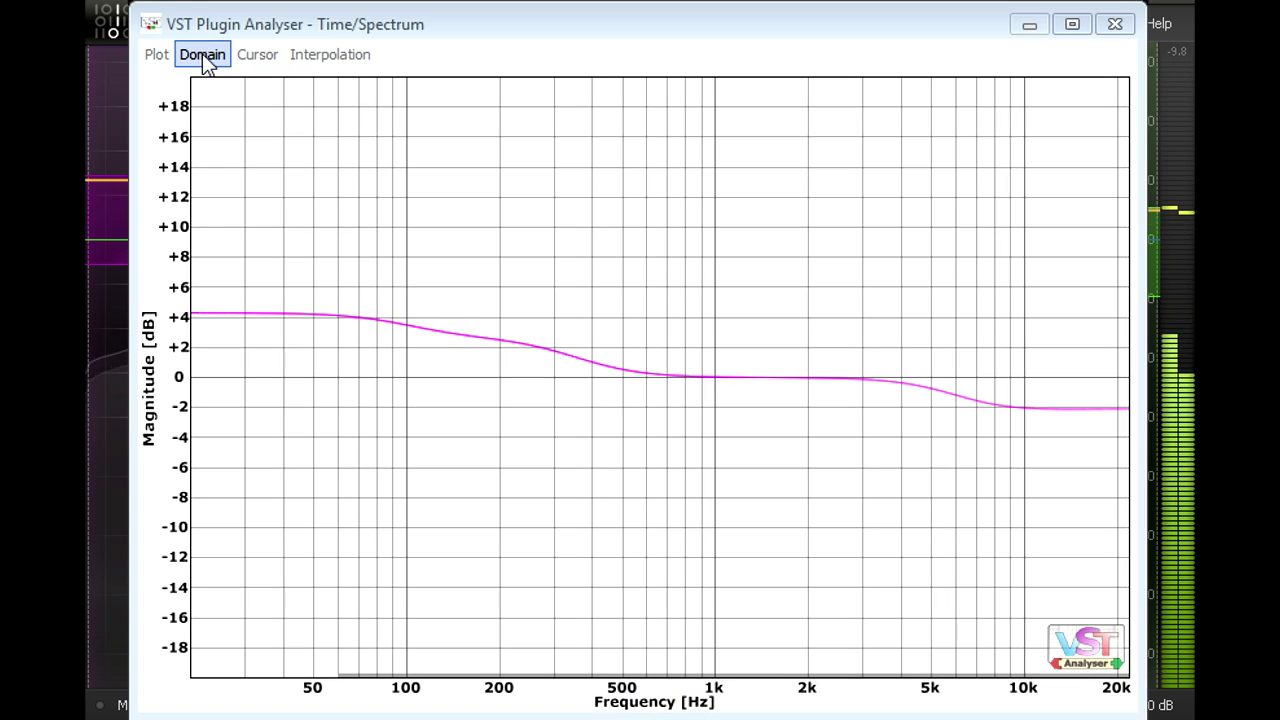
left_click(205, 58)
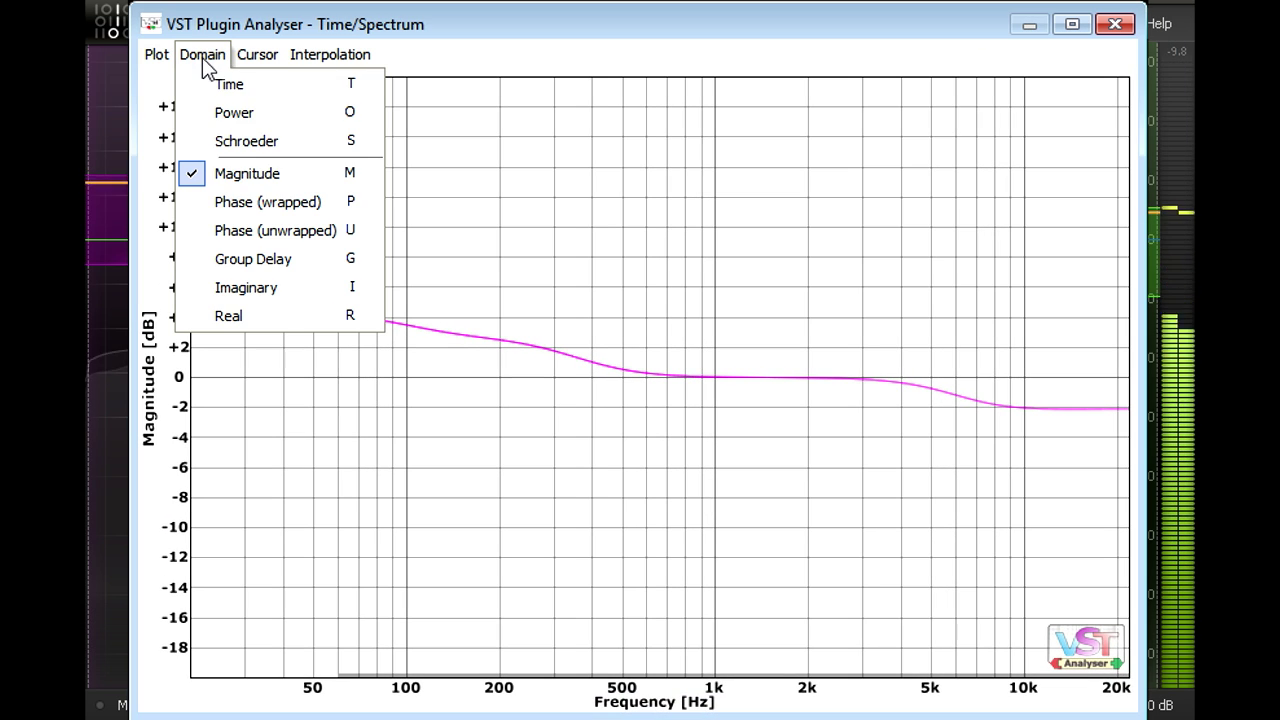
left_click(316, 204)
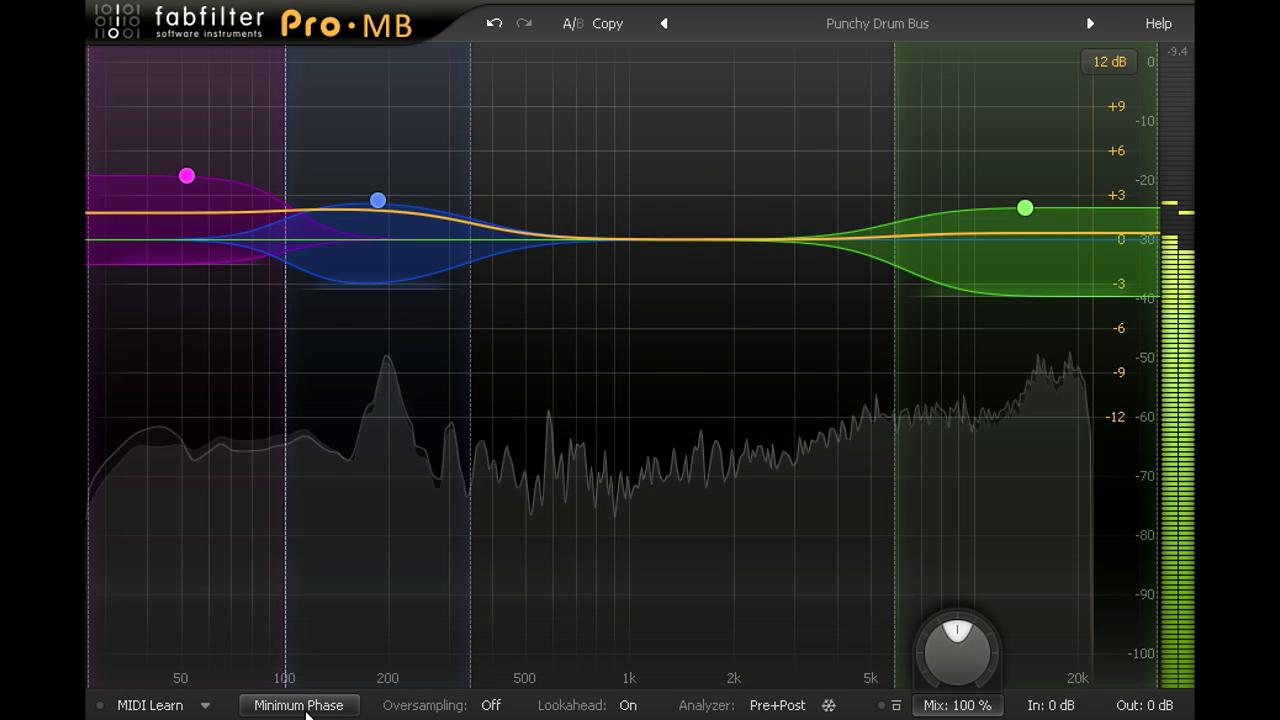
Try Linear Phase processing, then switch Pro-MB back to Dynamic Phase mode.
left_click(306, 708)
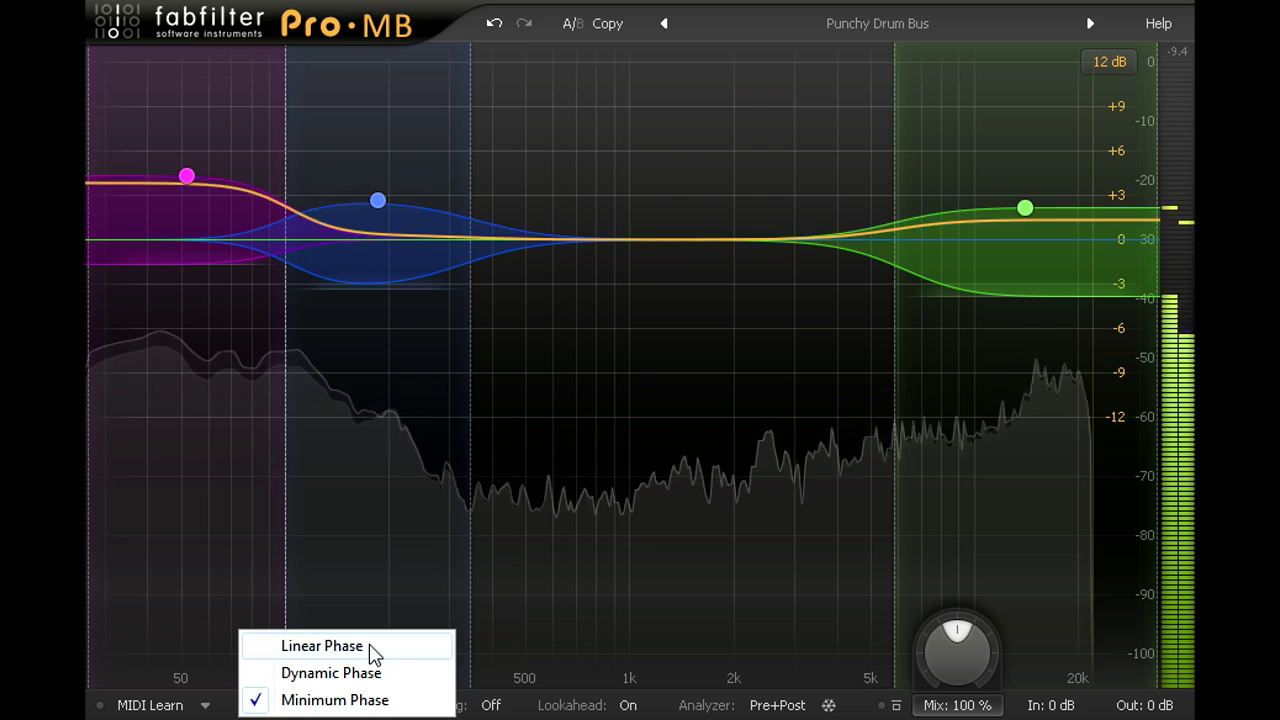
left_click(386, 647)
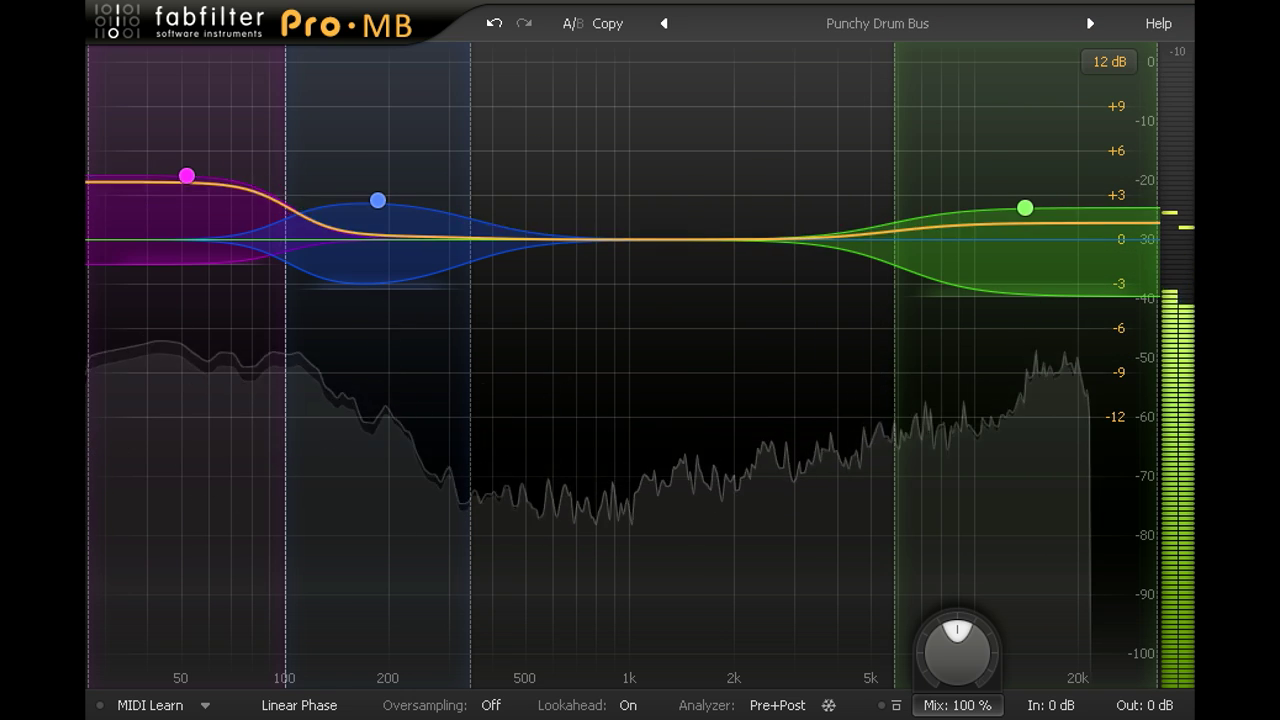
mouse_move(287, 241)
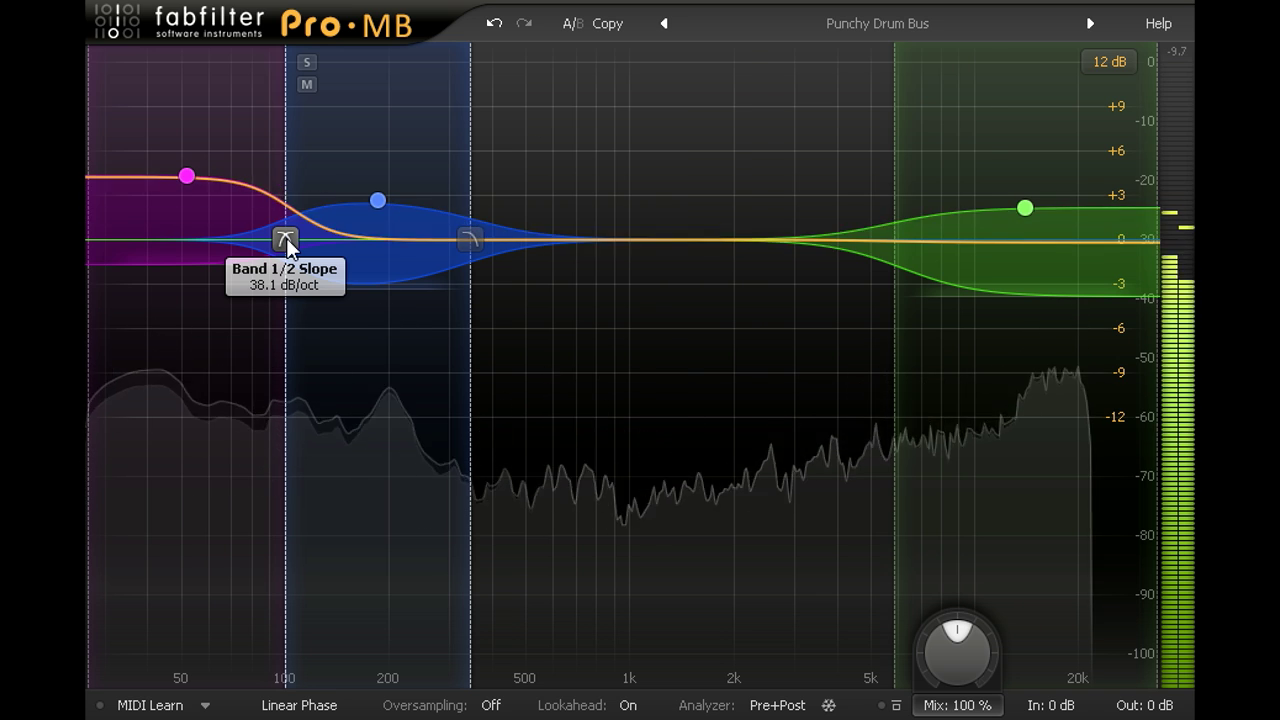
left_click(307, 706)
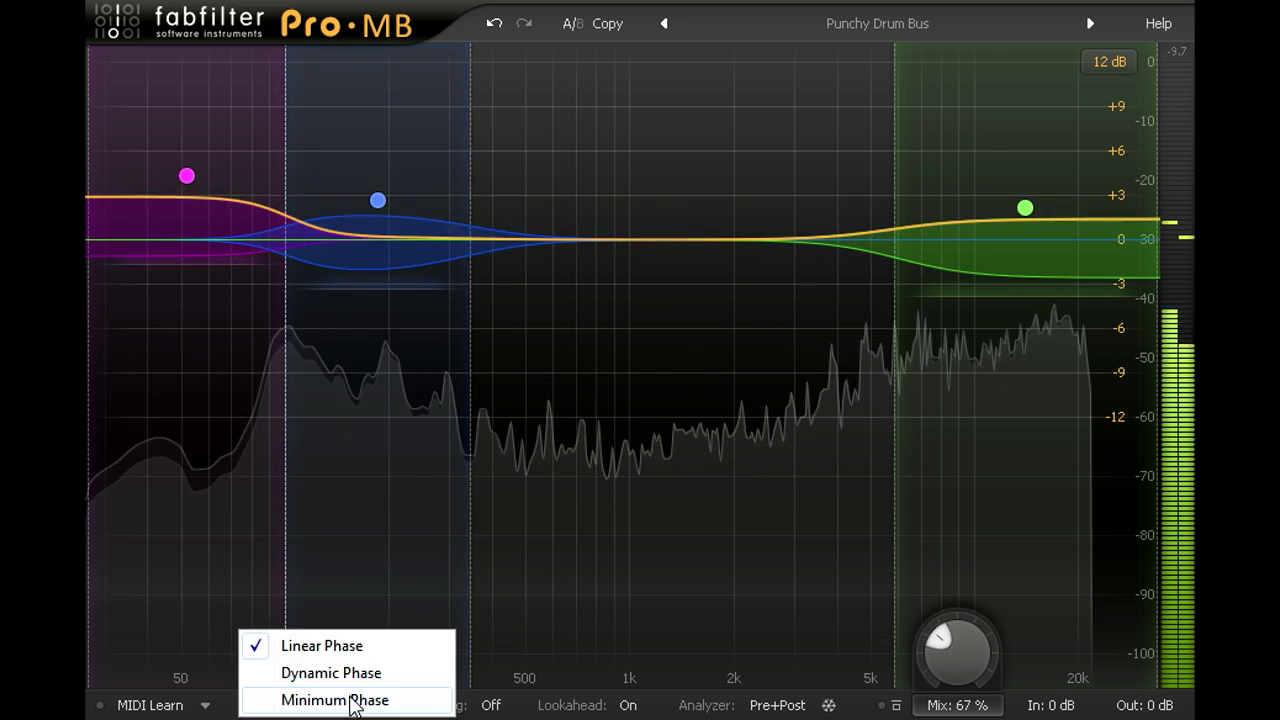
left_click(415, 676)
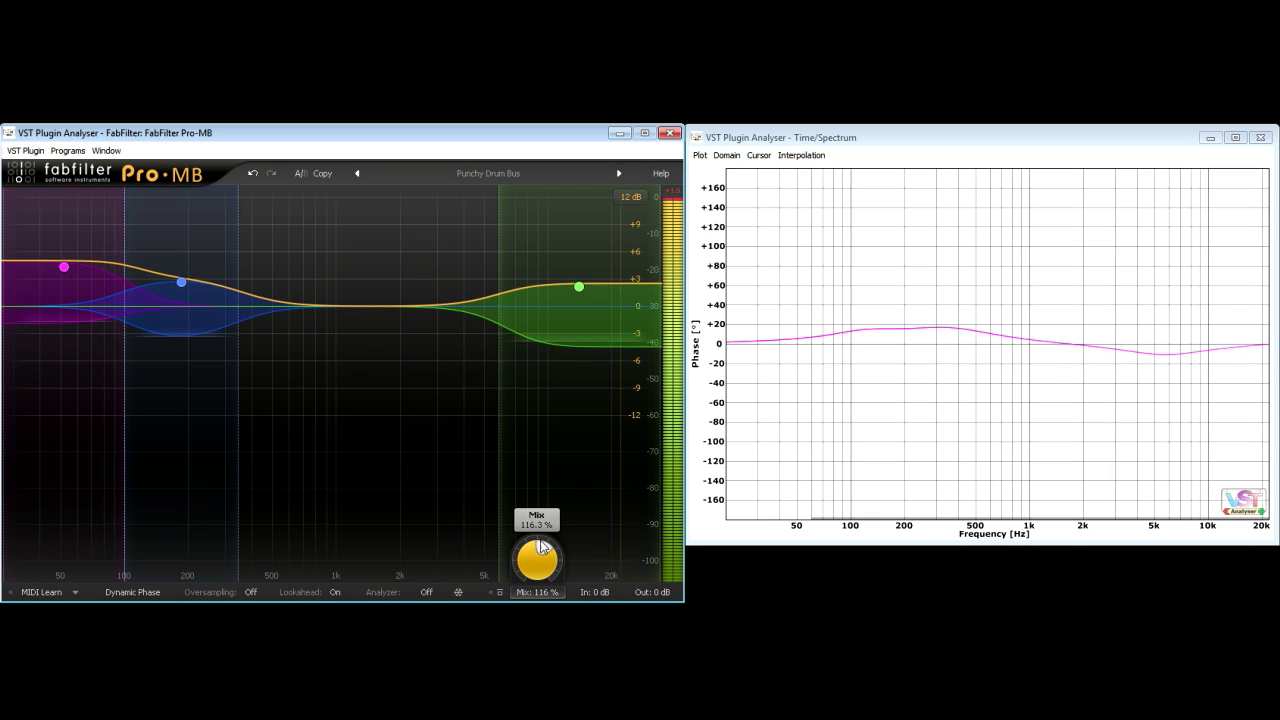
Bring Pro-MB's Mix knob to 100 % while watching the analyser's phase plot beside it.
scroll(542, 553, "down", 8)
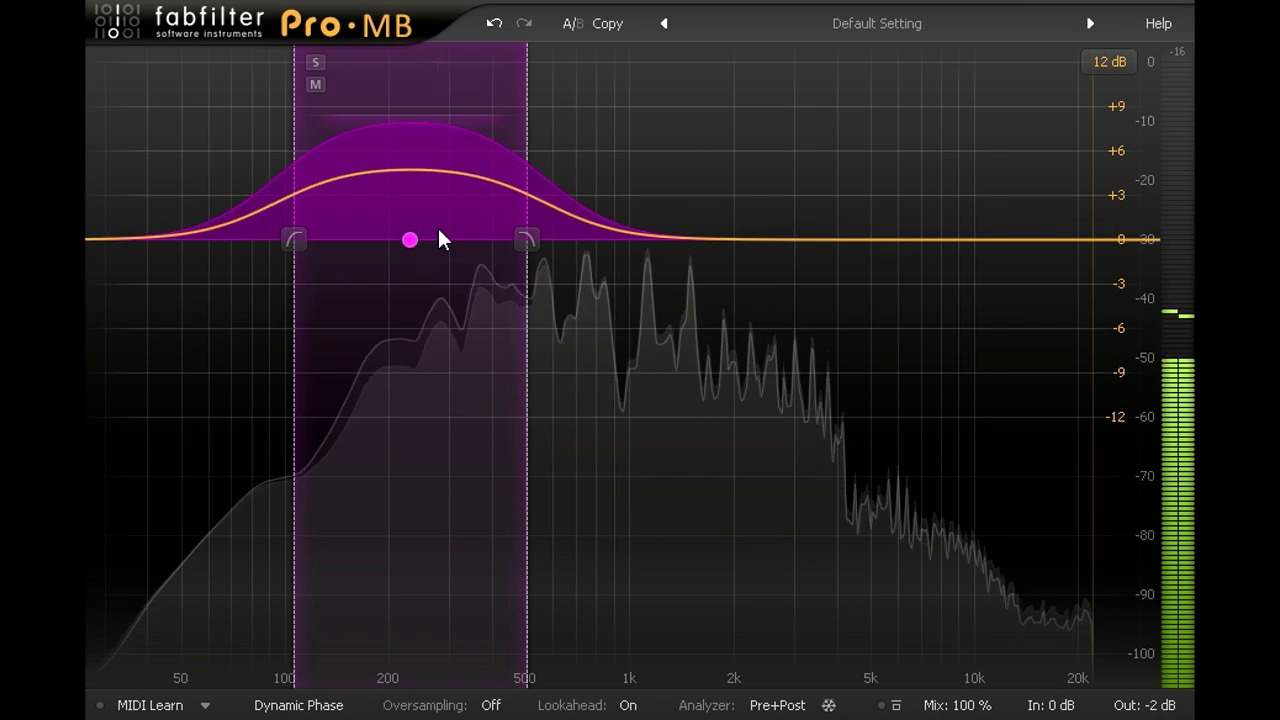
Give the magenta Band 1 a free side chain keyed from about 950 Hz to 3.5 kHz.
left_click(410, 240)
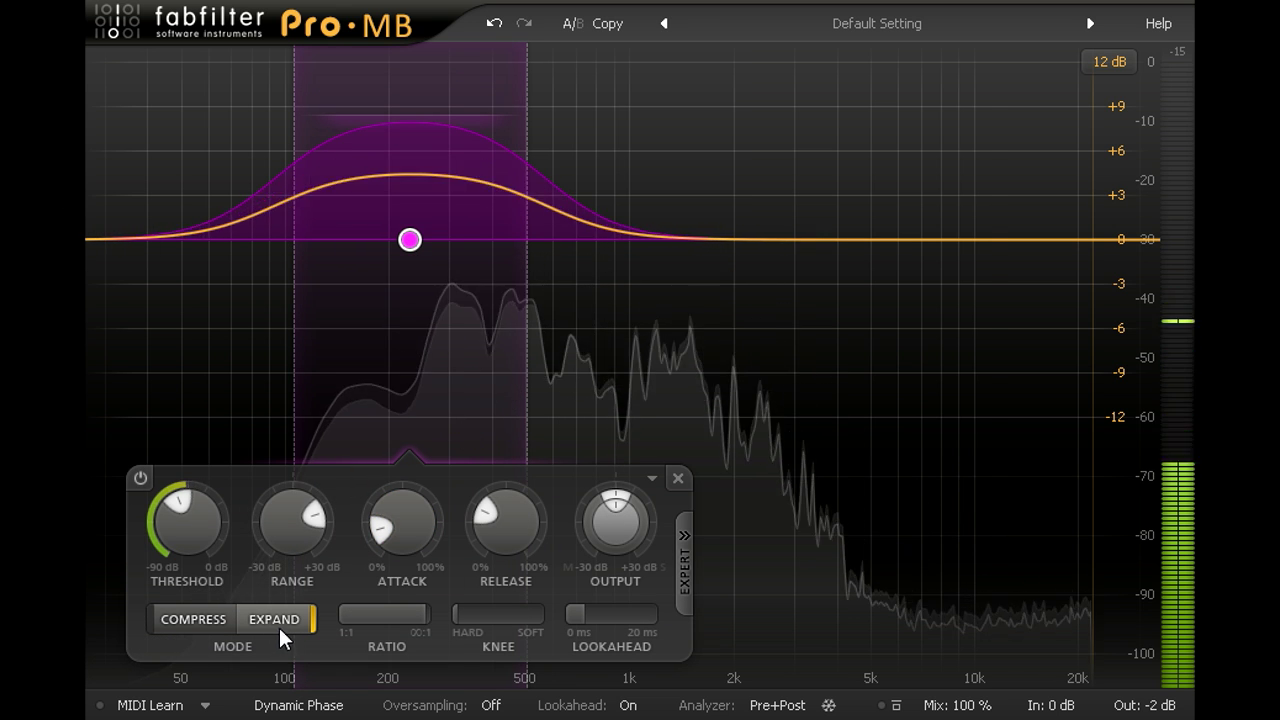
left_click(683, 562)
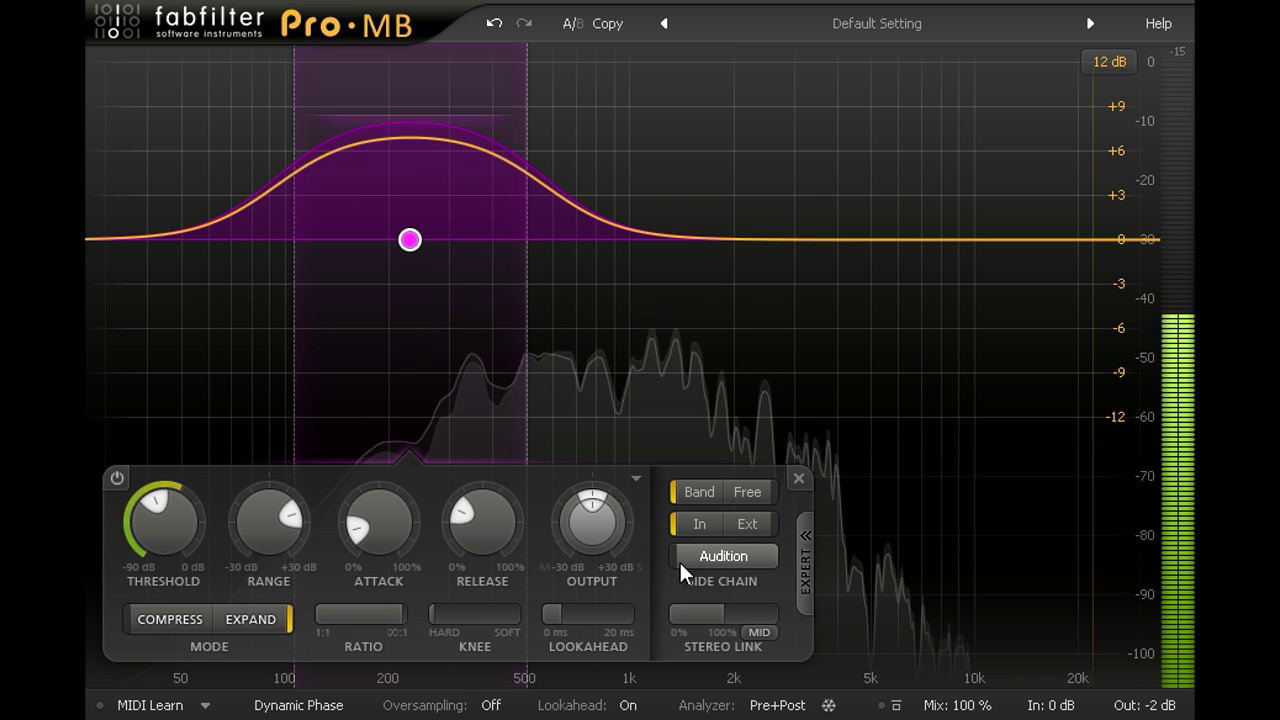
left_click(752, 495)
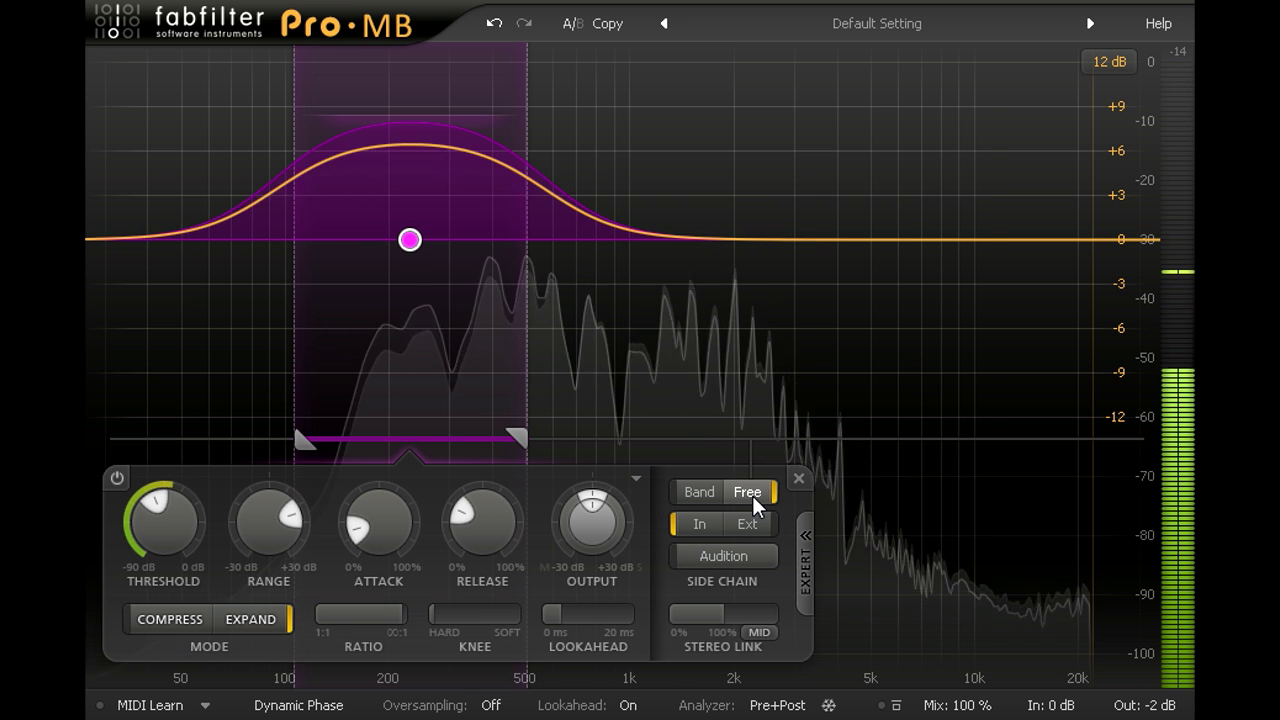
left_click_drag(482, 437, 785, 440)
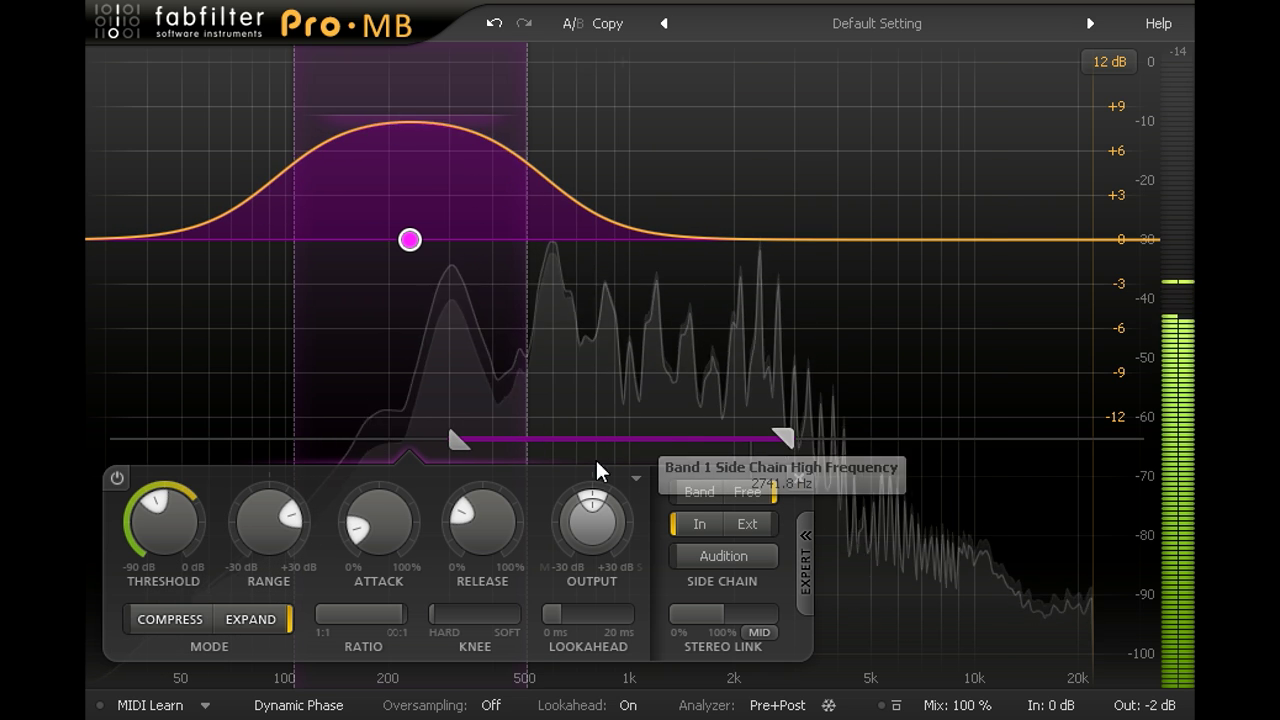
left_click_drag(454, 445, 636, 436)
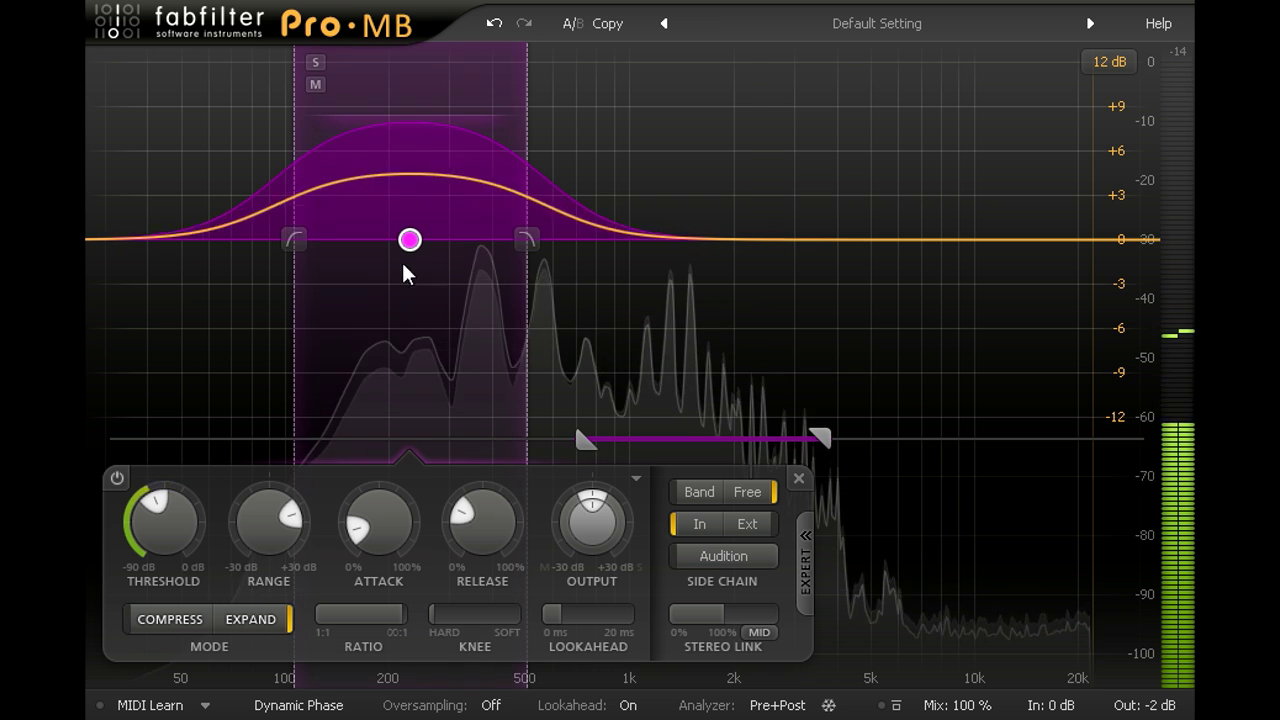
mouse_move(410, 240)
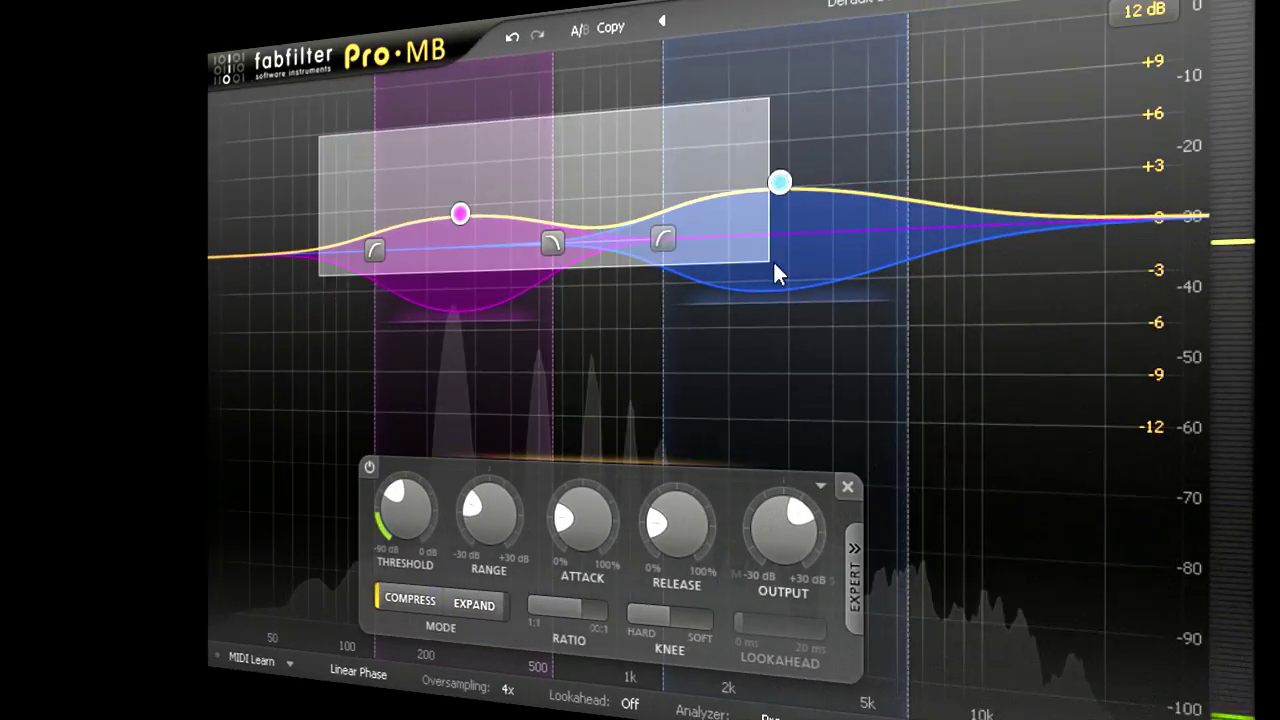
Select the magenta and blue bands together and lower their range to about -9 dB.
left_click_drag(774, 263, 990, 360)
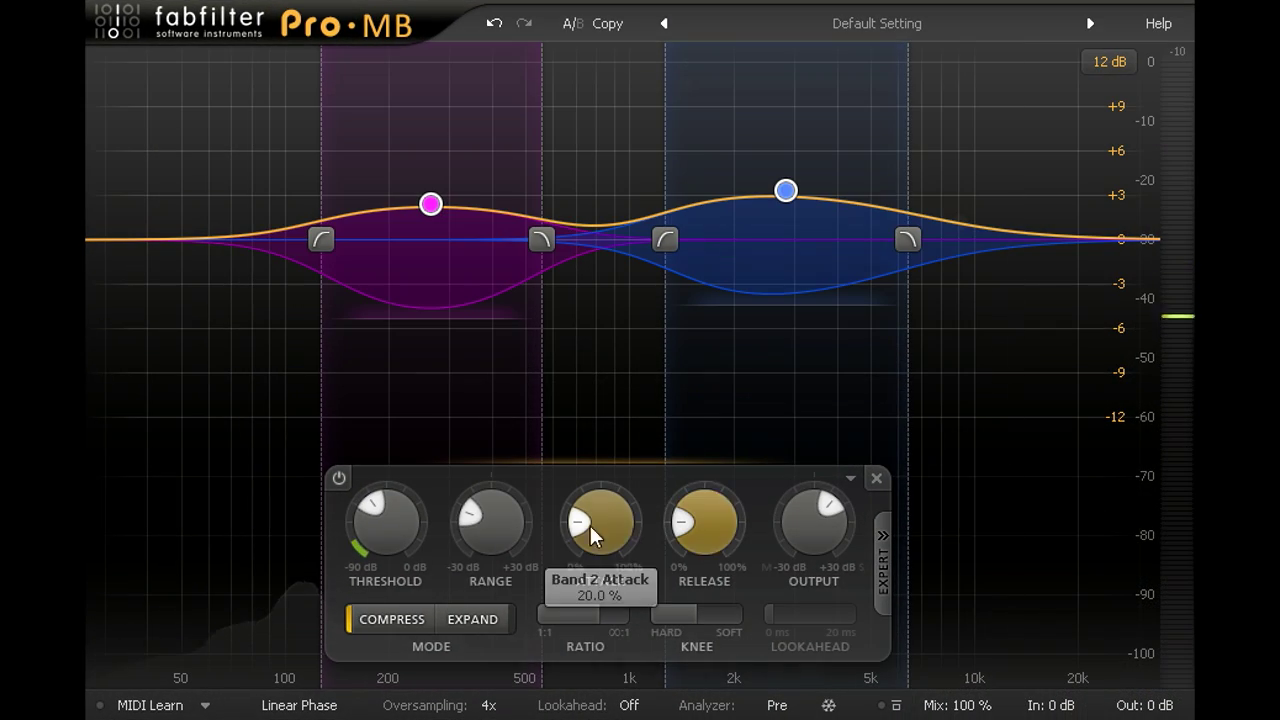
left_click_drag(482, 537, 498, 511)
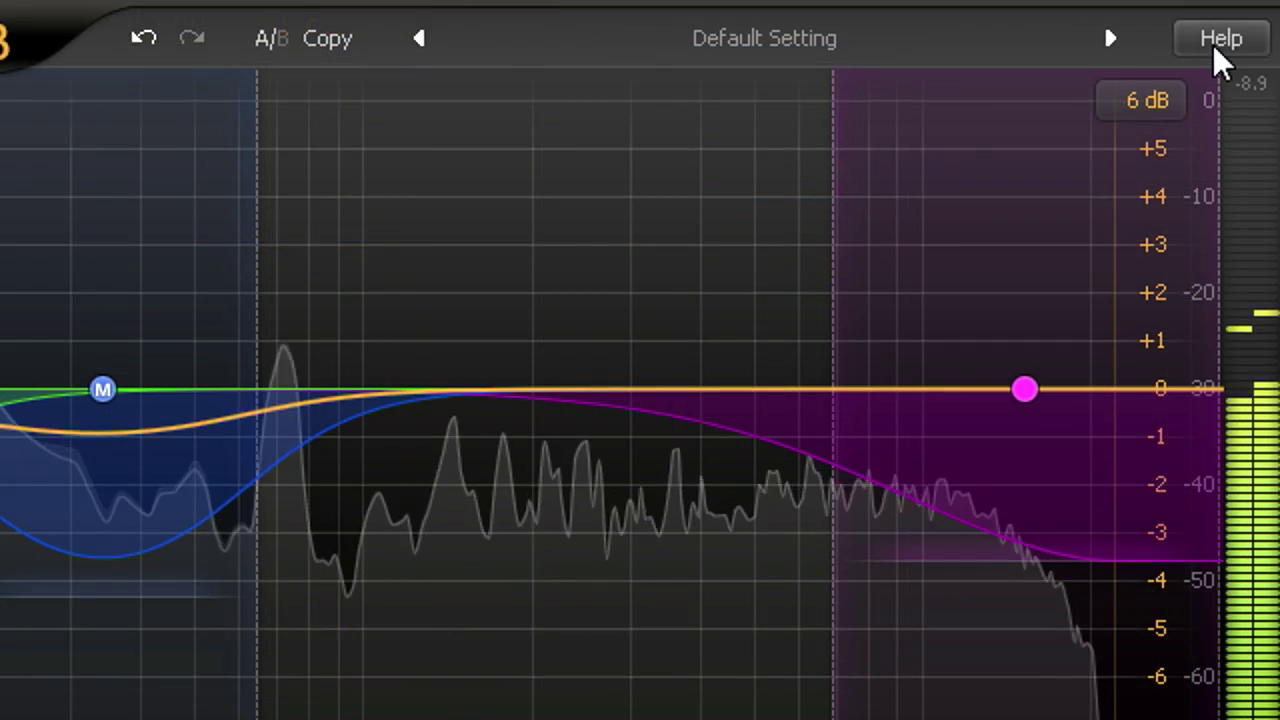
Enable interactive help hints, showing the crossover slope hint (6 to 48 dB/oct).
left_click(1154, 27)
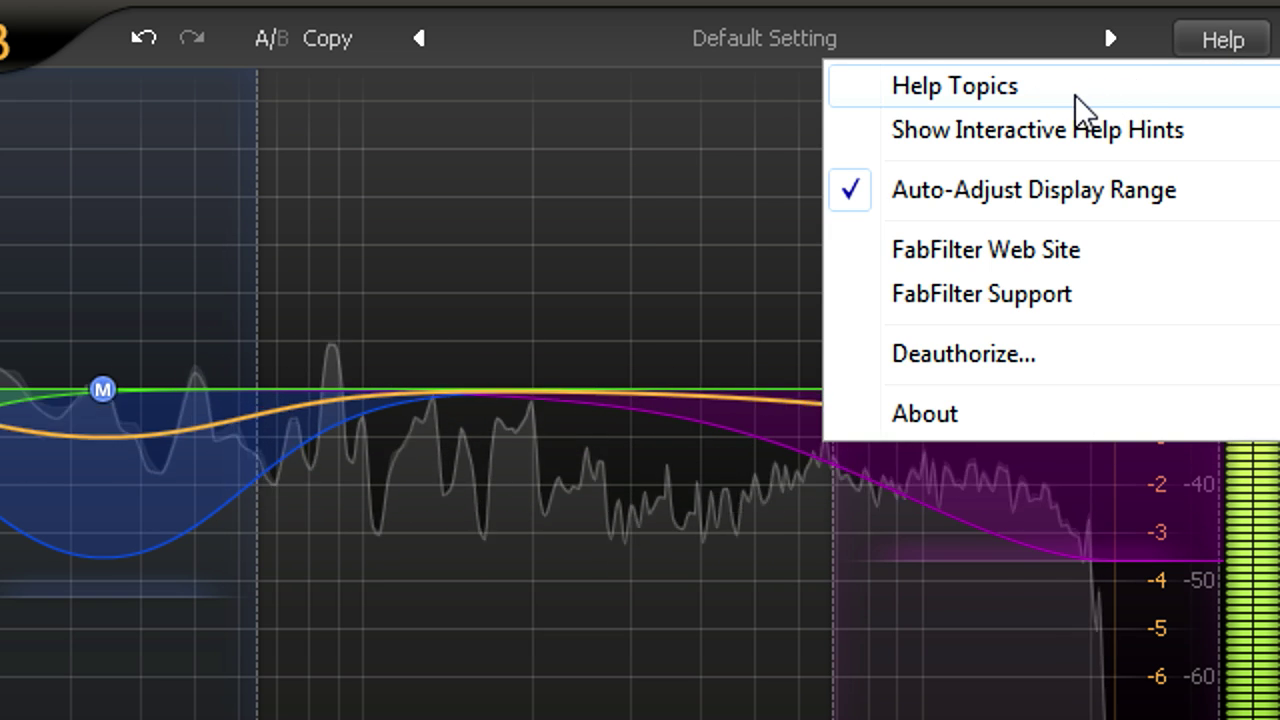
left_click(1030, 150)
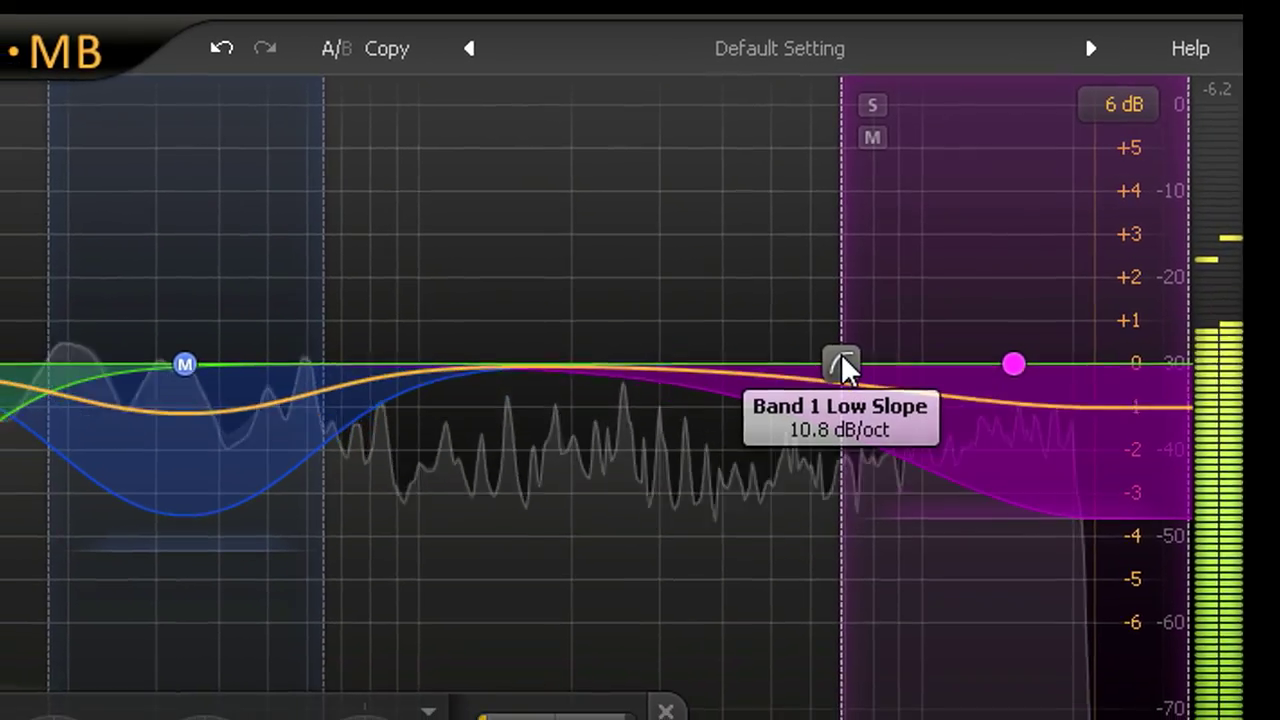
mouse_move(838, 378)
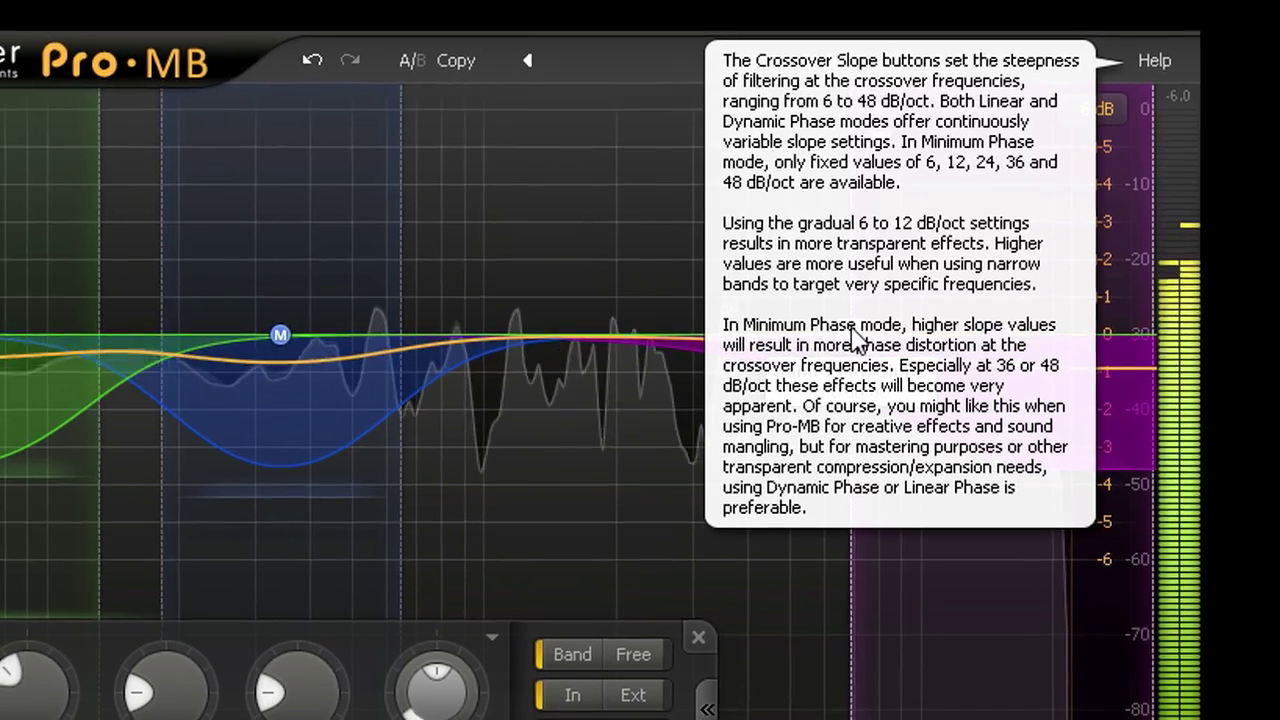